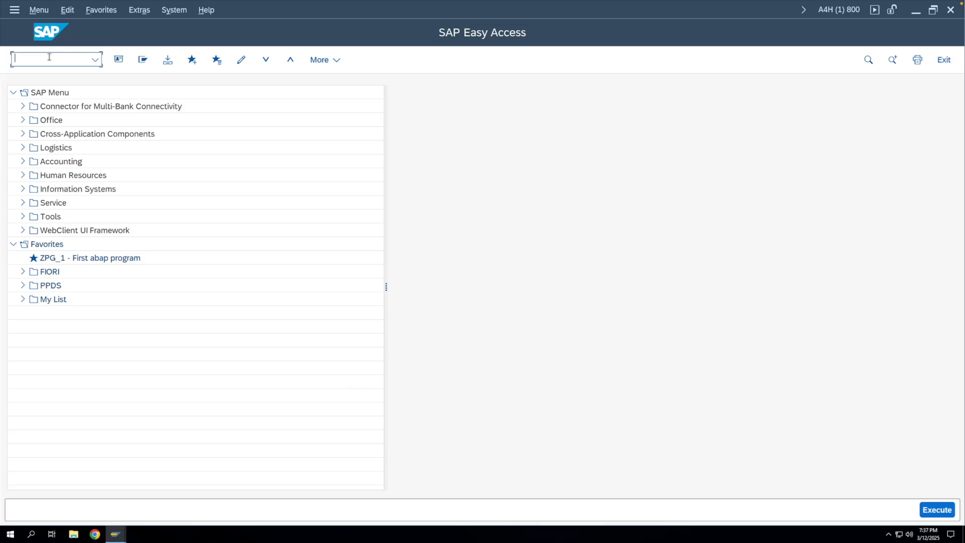
- Run the spro transaction, dismiss the project information message and display the SAP Reference IMG
text(spro)
key(Return)
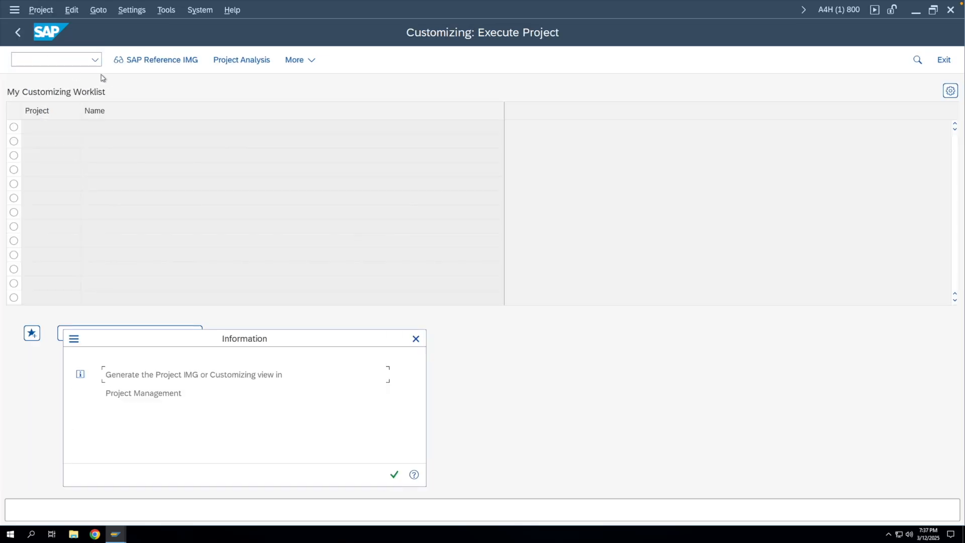
key(Return)
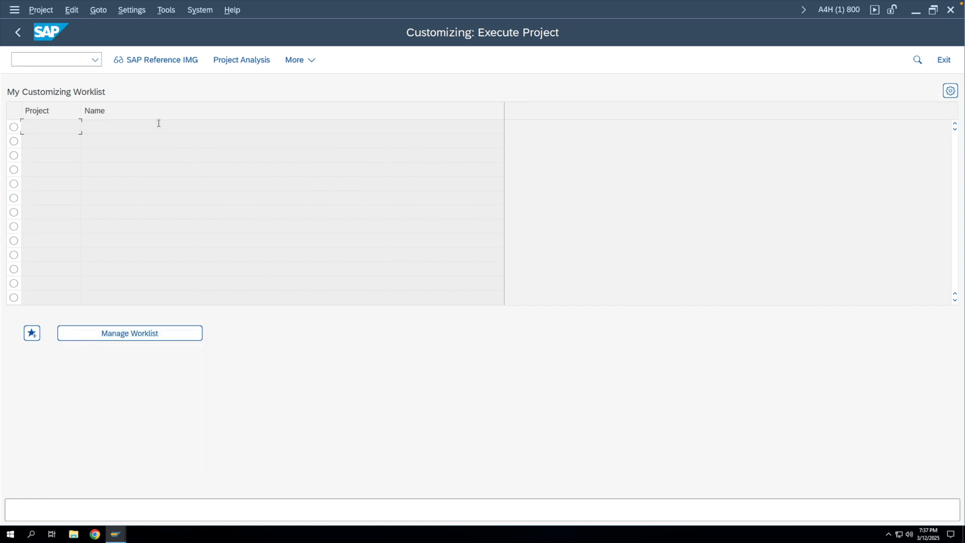
click(162, 68)
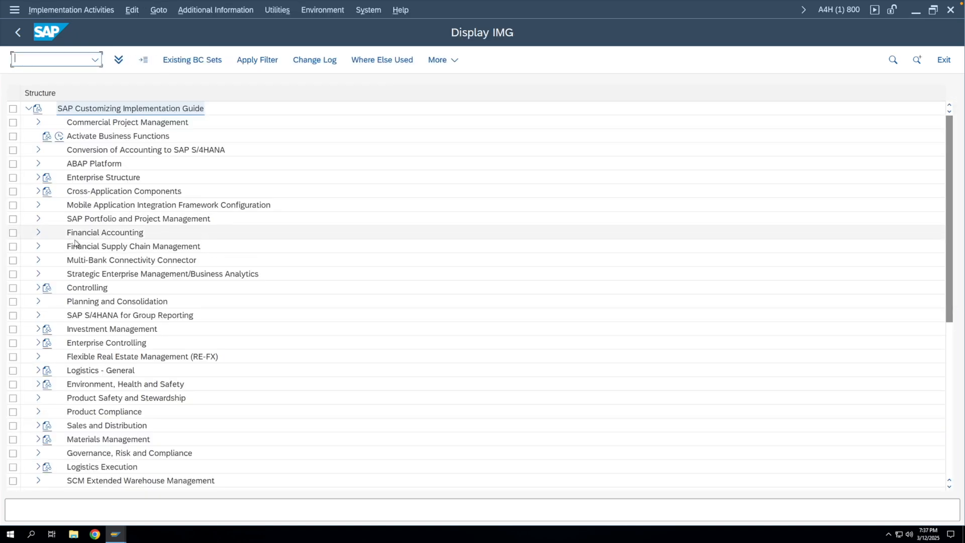
- Execute the activity "Assign standard purchasing organization to plant" under Enterprise Structure, Assignment, Materials Management
click(38, 177)
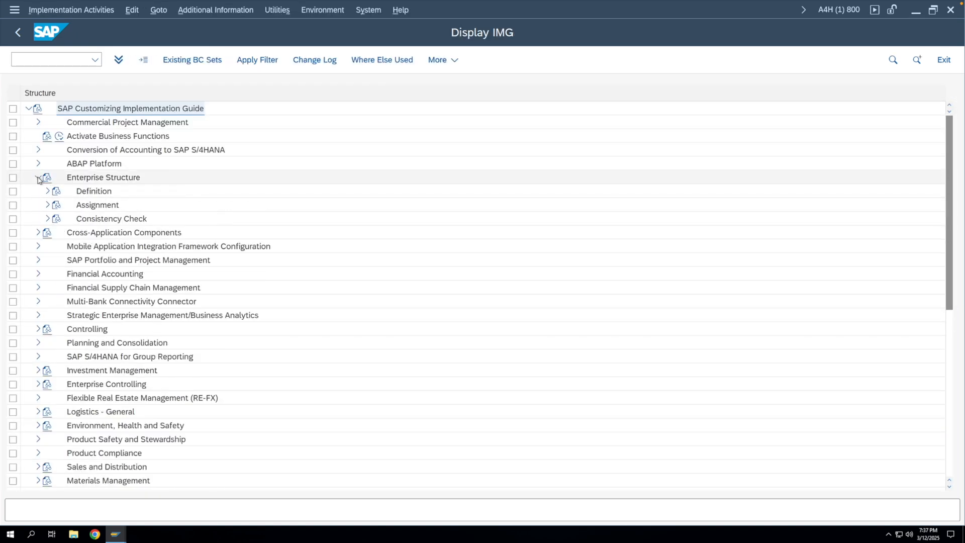
click(47, 205)
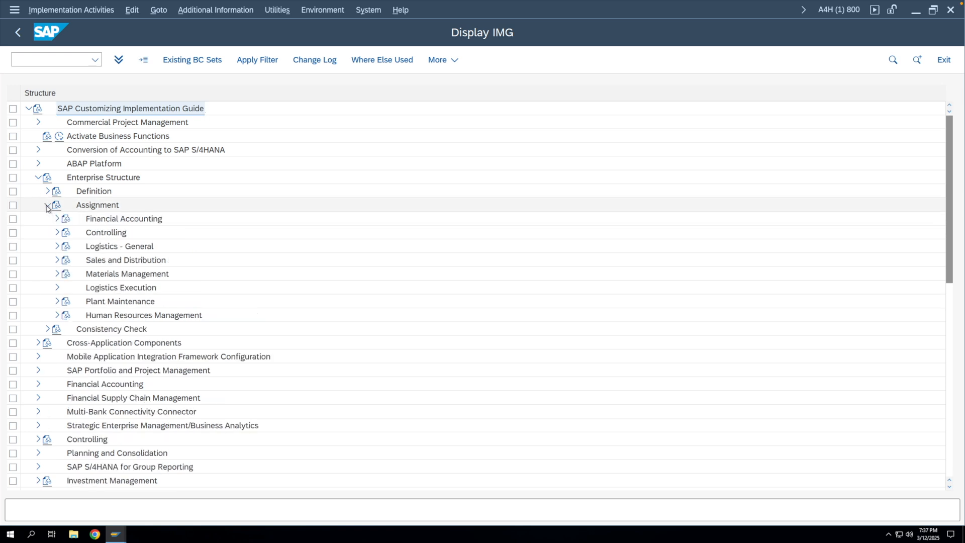
click(56, 274)
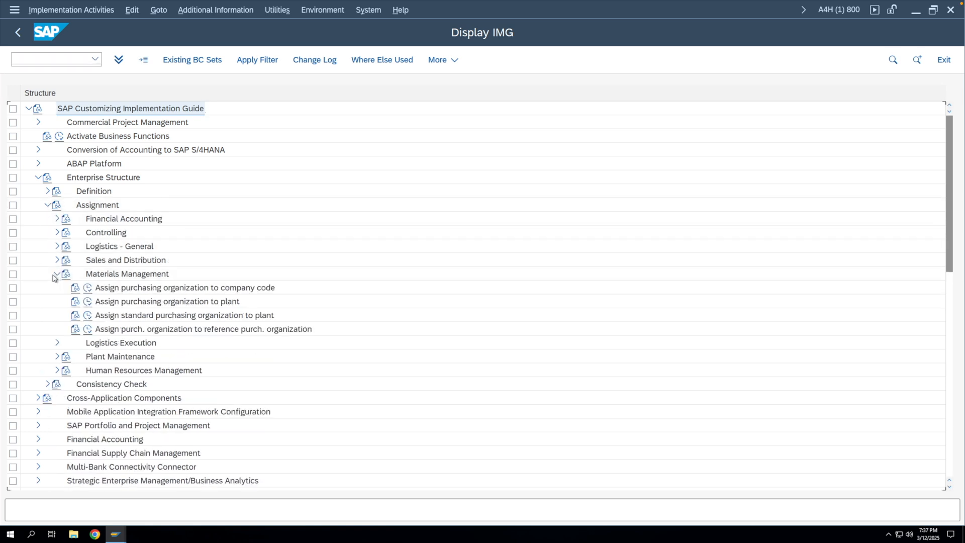
click(144, 322)
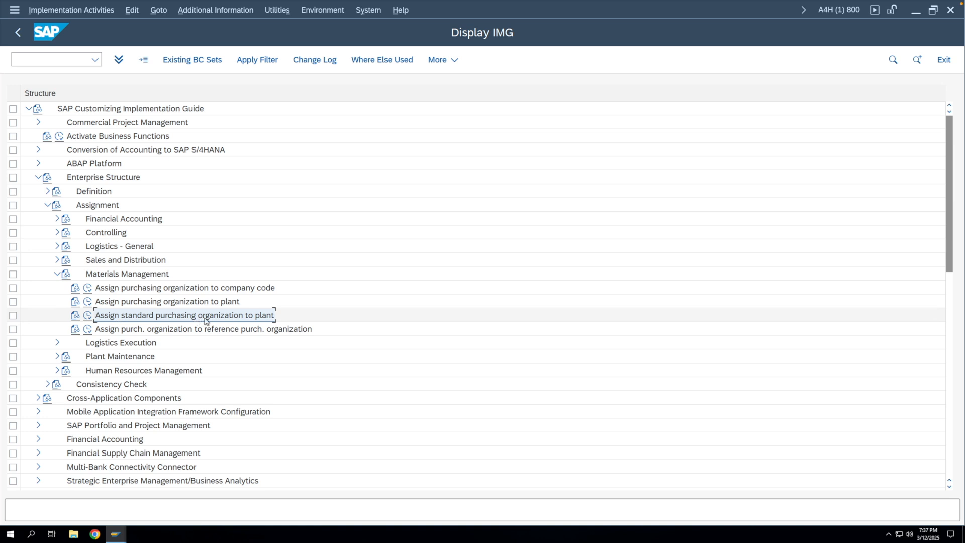
click(87, 316)
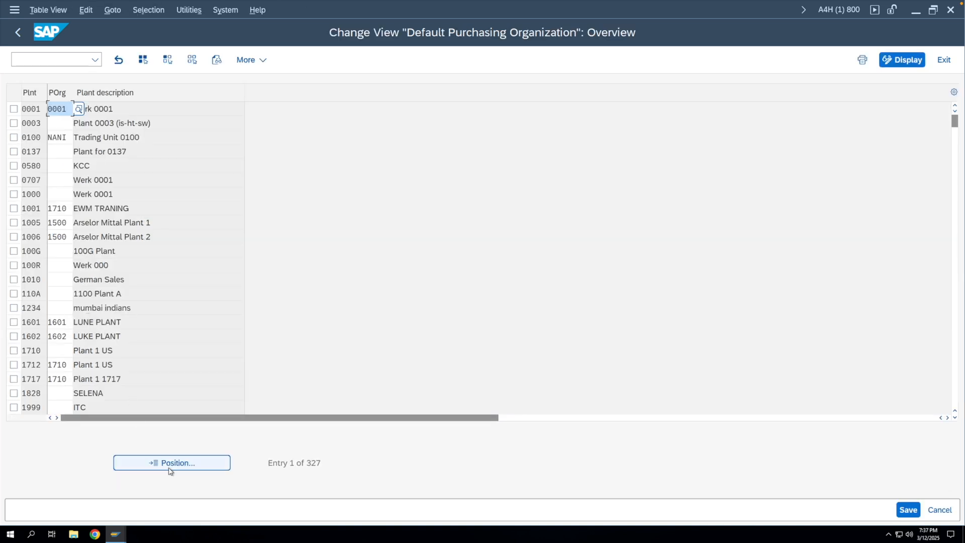
- Find plant 1710, assign it the default purchasing organization 1710, and save with the proposed customizing request
key(Return)
text(17)
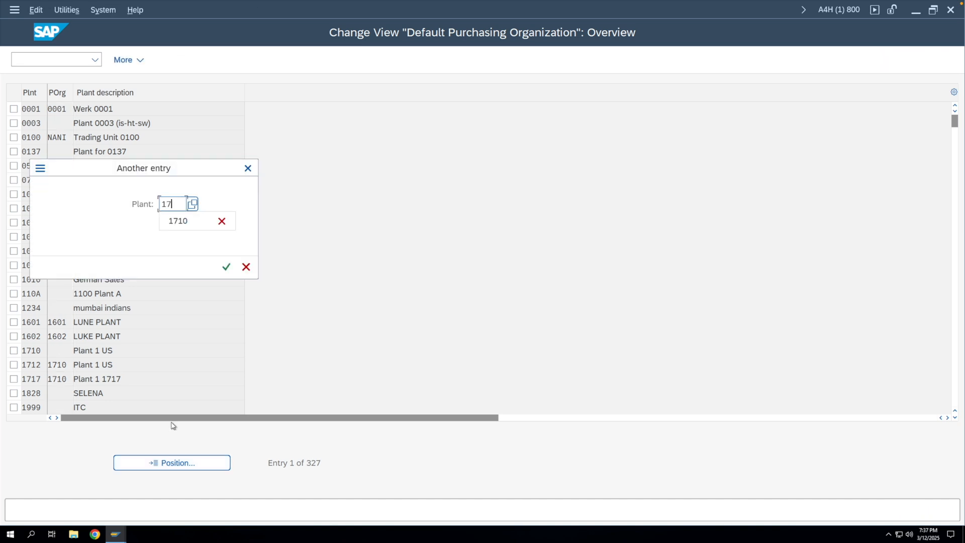
text(10)
key(Return)
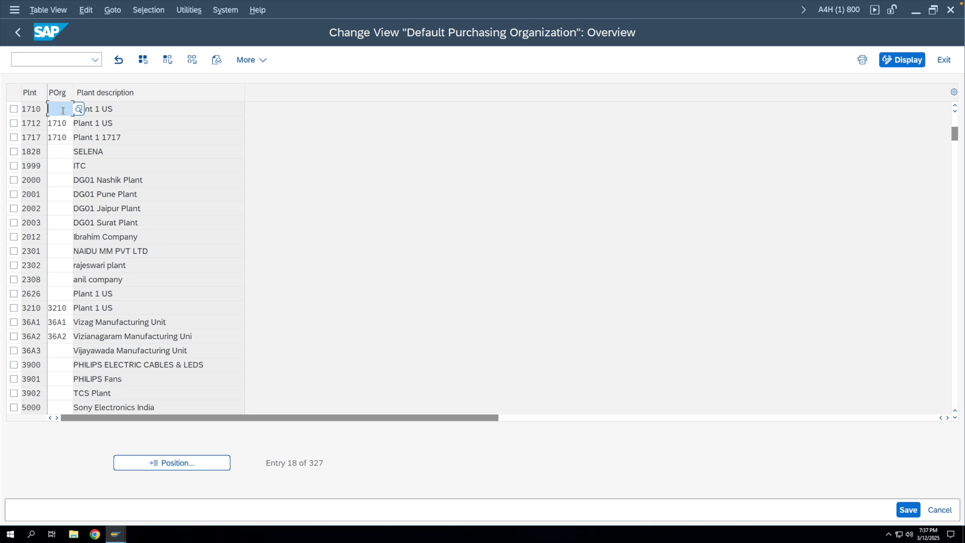
text(1710)
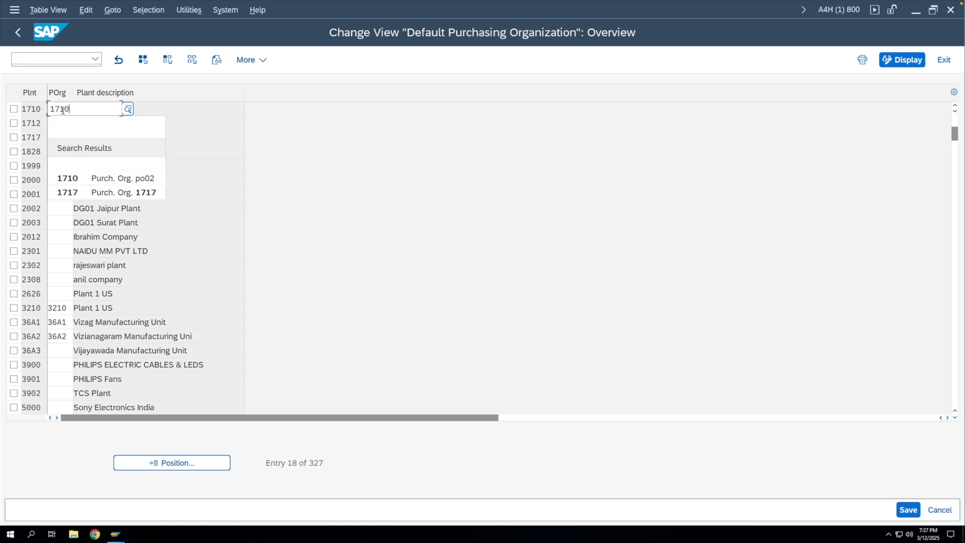
key(Return)
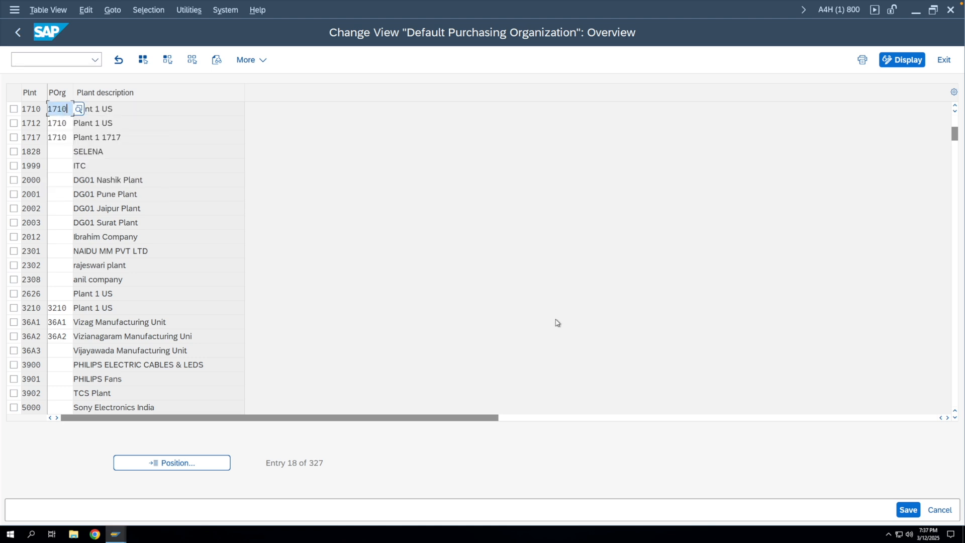
click(907, 509)
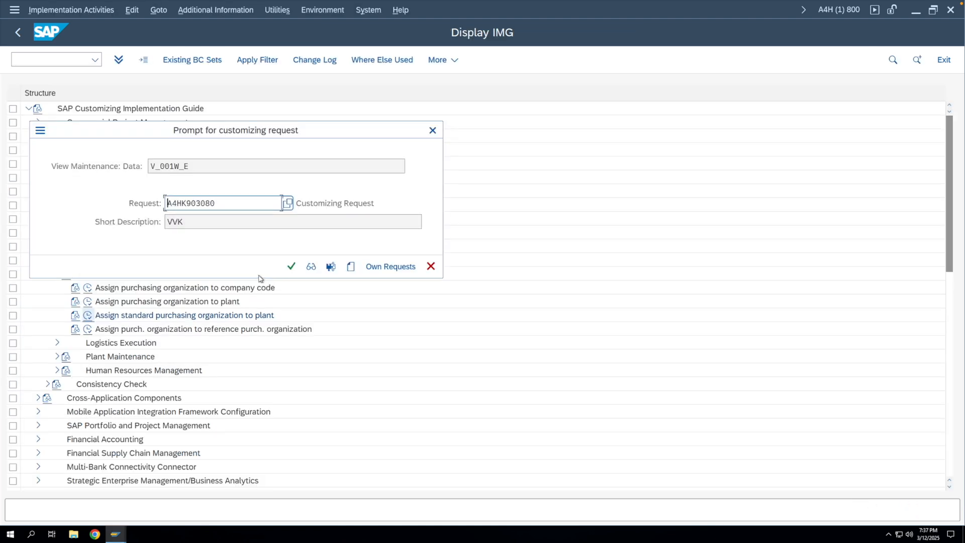
click(291, 266)
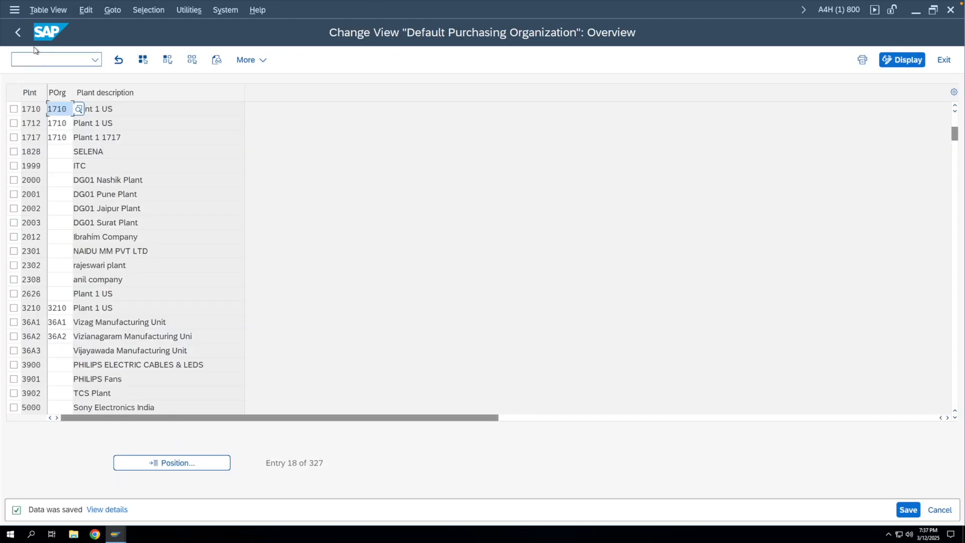
- Leave customizing back to SAP Easy Access and start transaction me11 to create a purchasing info record
click(22, 39)
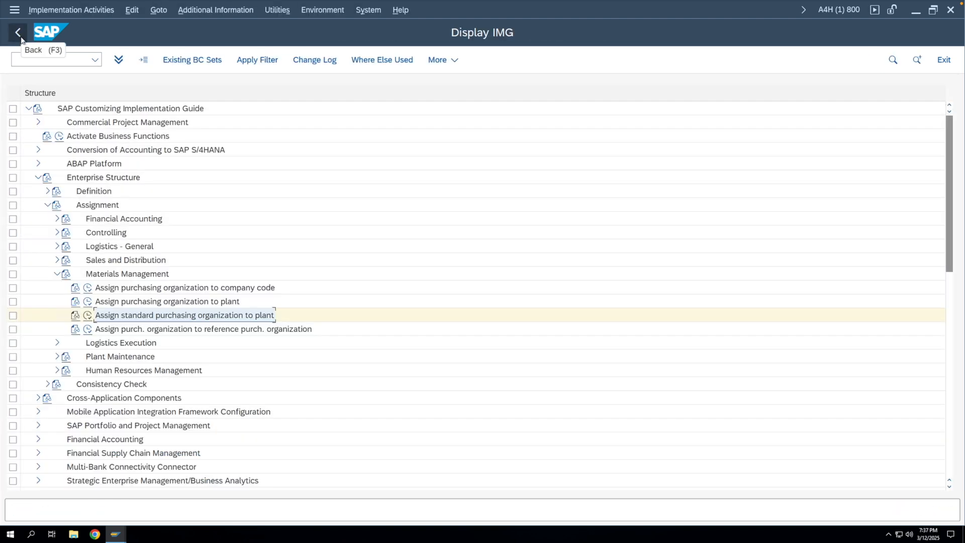
click(21, 39)
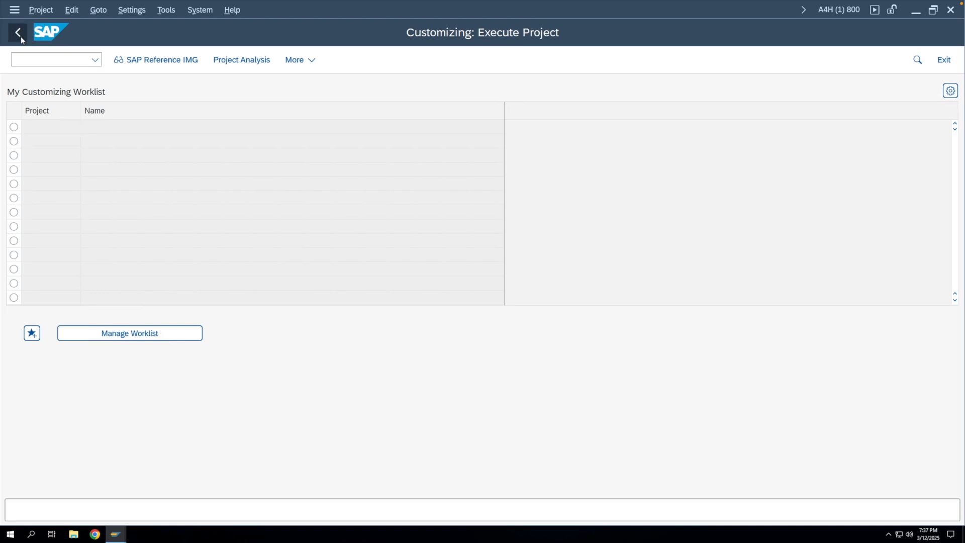
click(21, 39)
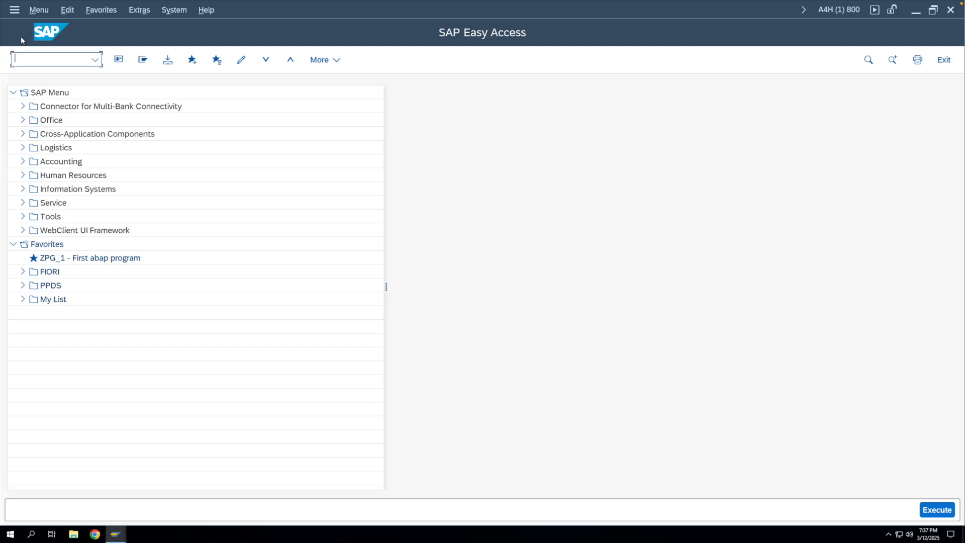
text(me11)
key(Return)
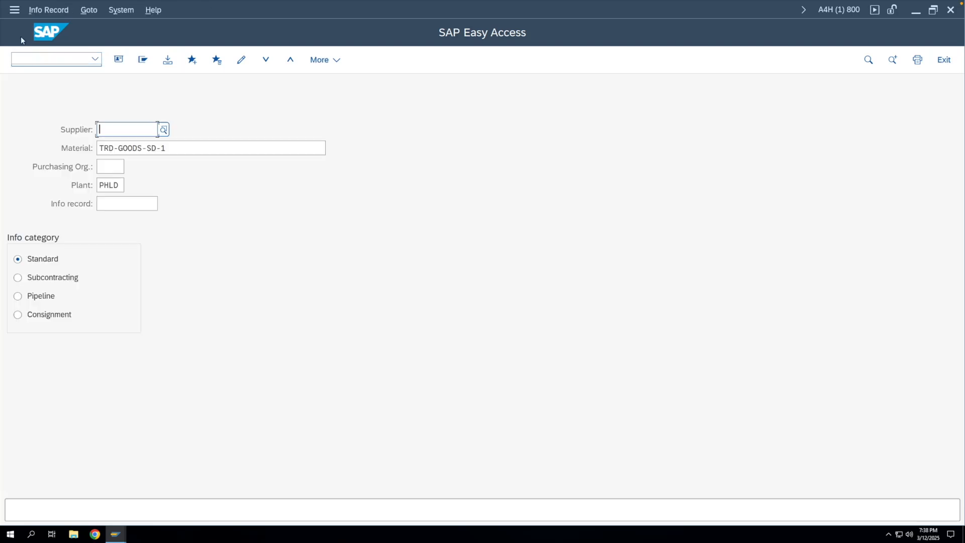
- Enter Domestic US Supplier 1's supplier number for the info record and replace the material with SP001
click(105, 130)
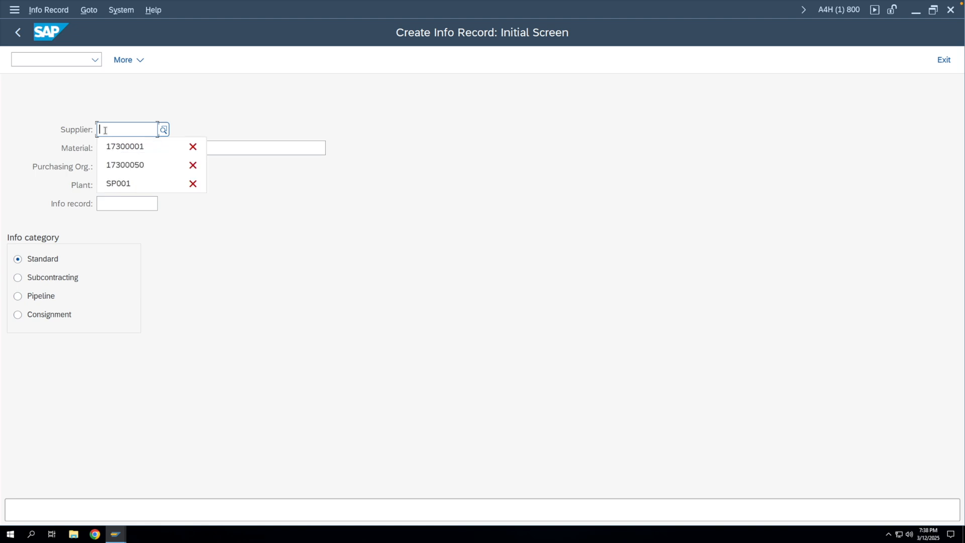
click(123, 146)
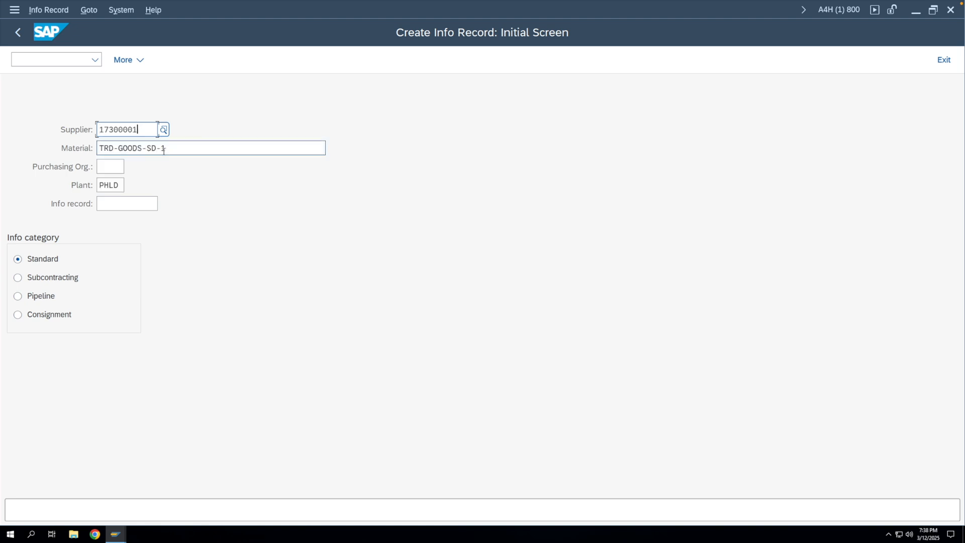
drag(164, 150, 99, 149)
key(BackSpace)
- Set both the purchasing organization and the plant of the info record to 1710
click(107, 164)
click(109, 169)
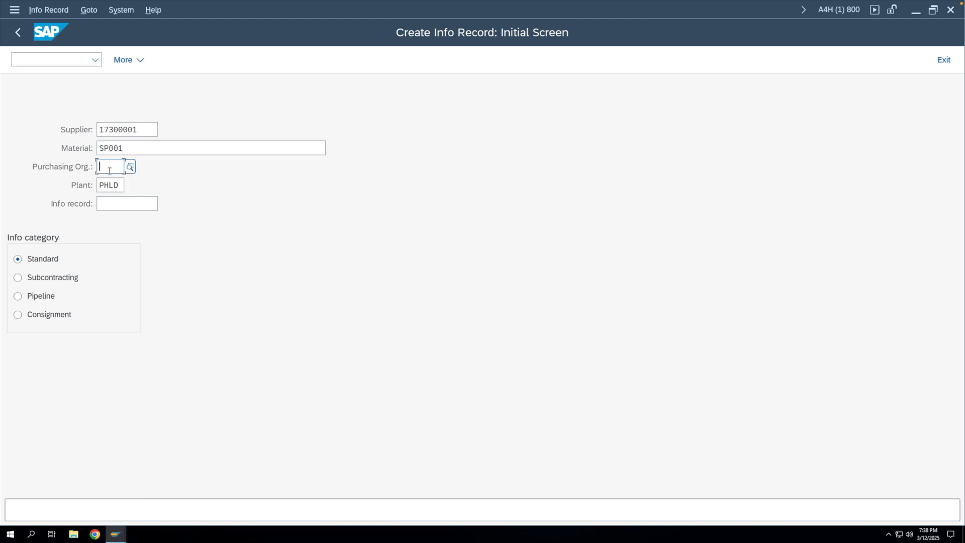
click(111, 184)
drag(121, 185, 97, 187)
key(BackSpace)
click(110, 202)
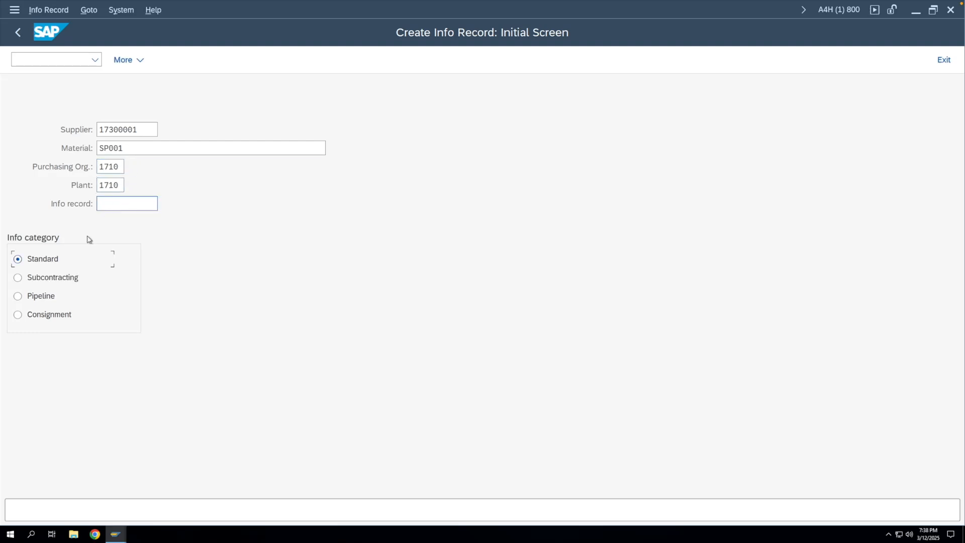
- Choose the Consignment info category and continue to the Purch. Organization Data 1 screen
click(40, 318)
key(Return)
key(Return)
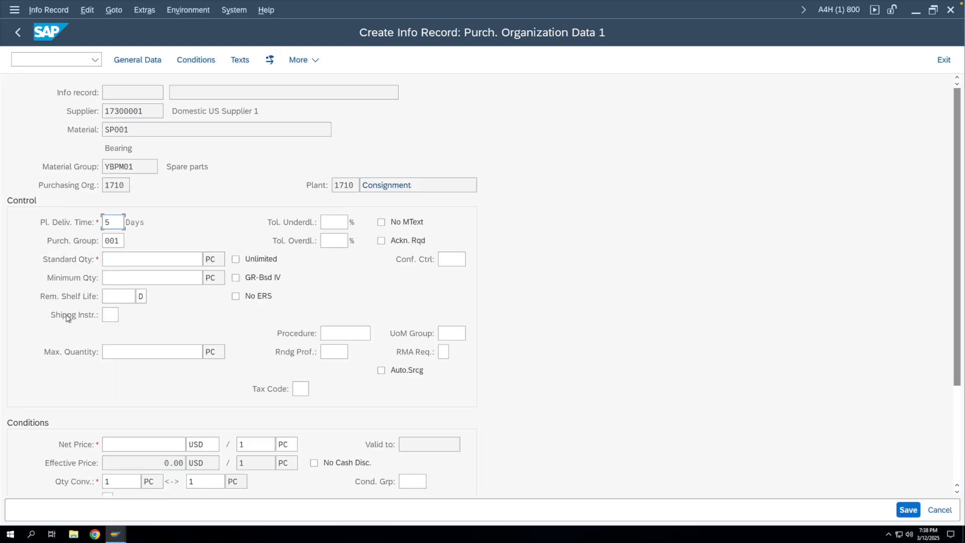
- Set the info record's net price to 100 USD per piece and its tax code to i0
click(136, 440)
text(1)
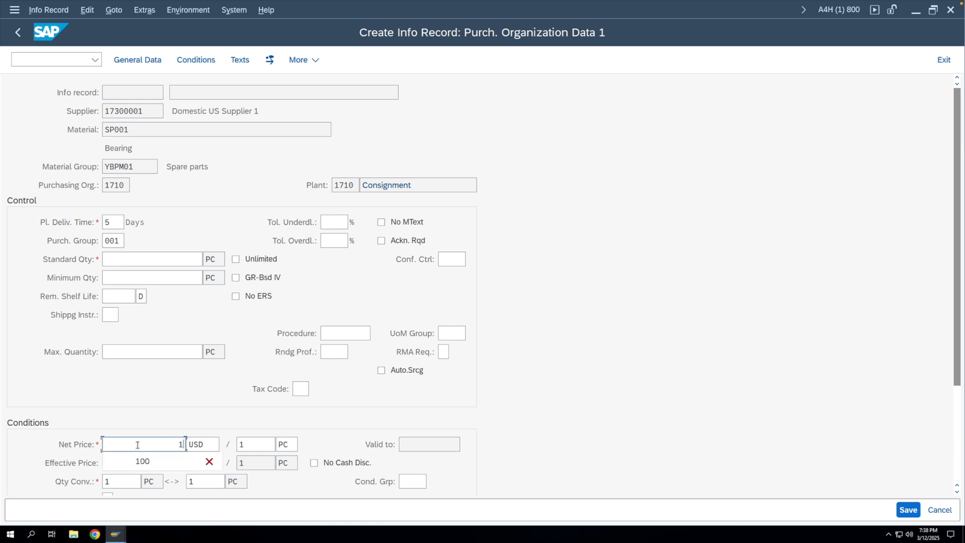
text(00)
click(303, 386)
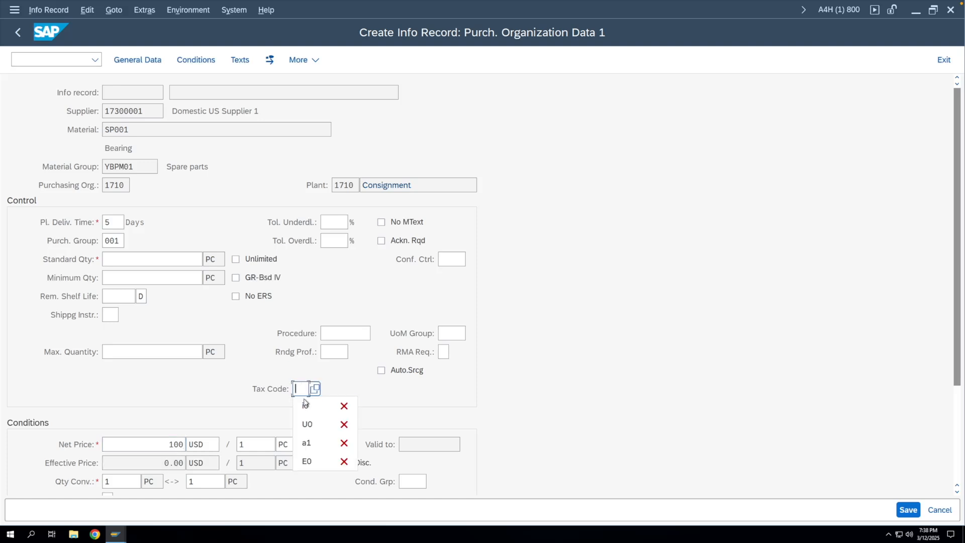
click(305, 405)
key(Return)
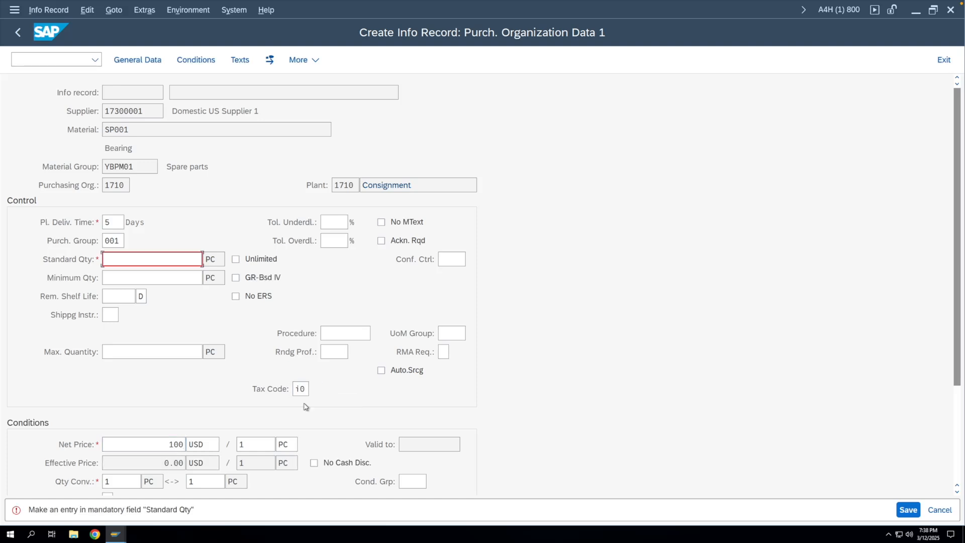
- Set the standard quantity to 10 PC, continue through the remaining screens and save the consignment info record
text(10)
key(Return)
key(Return)
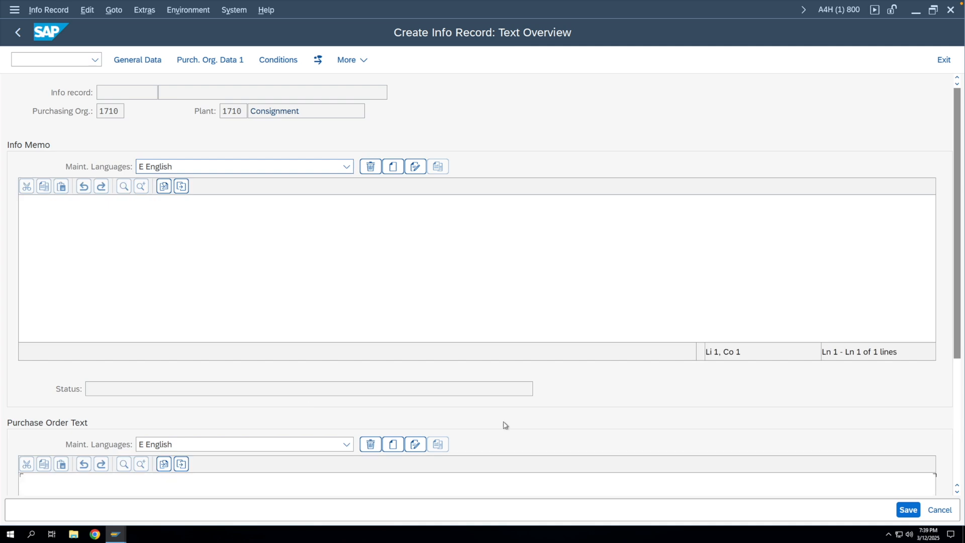
click(907, 510)
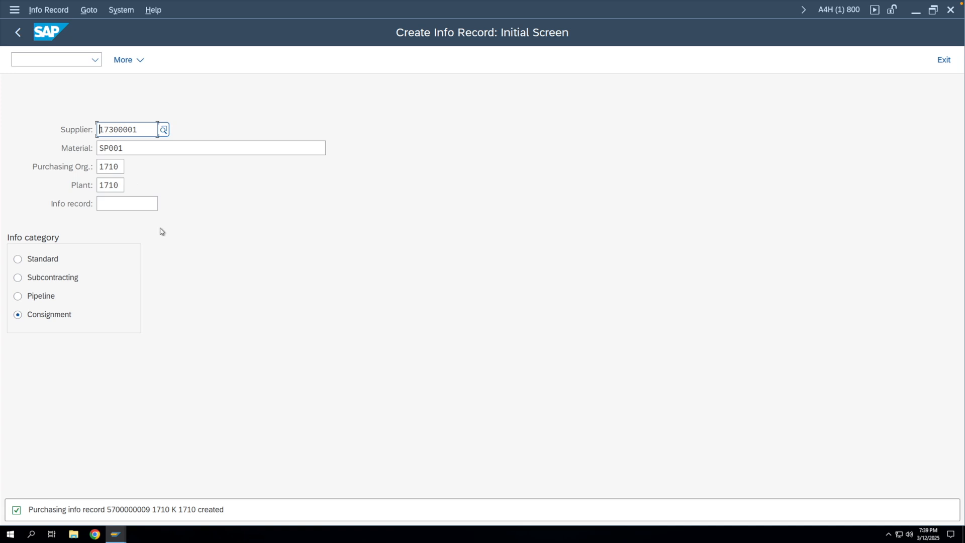
- Open a new GUI window and start transaction me21n to create a purchase order
click(14, 10)
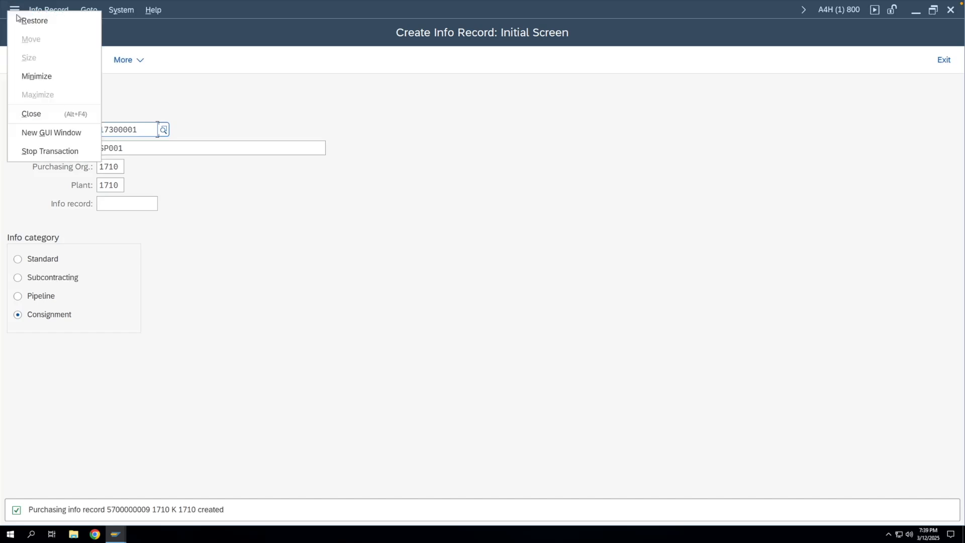
click(40, 132)
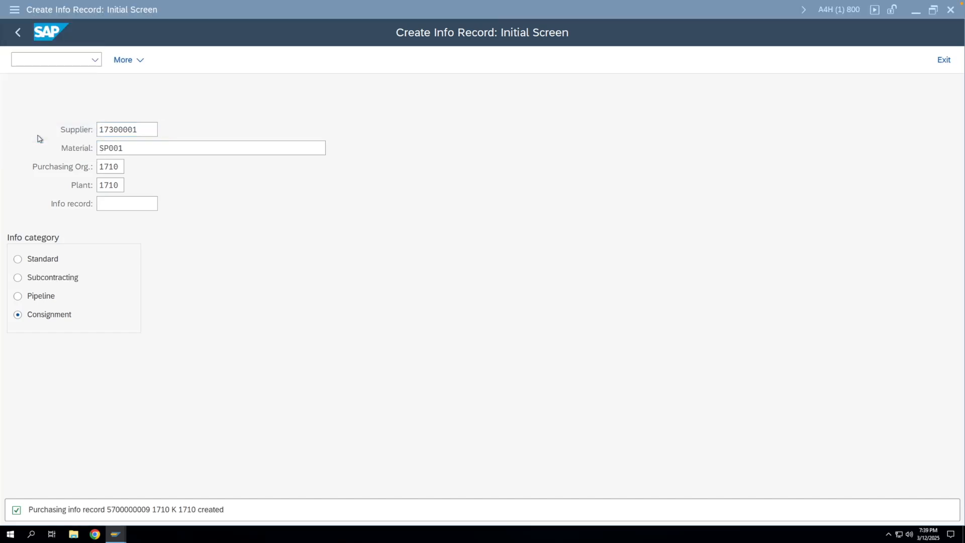
text(me2)
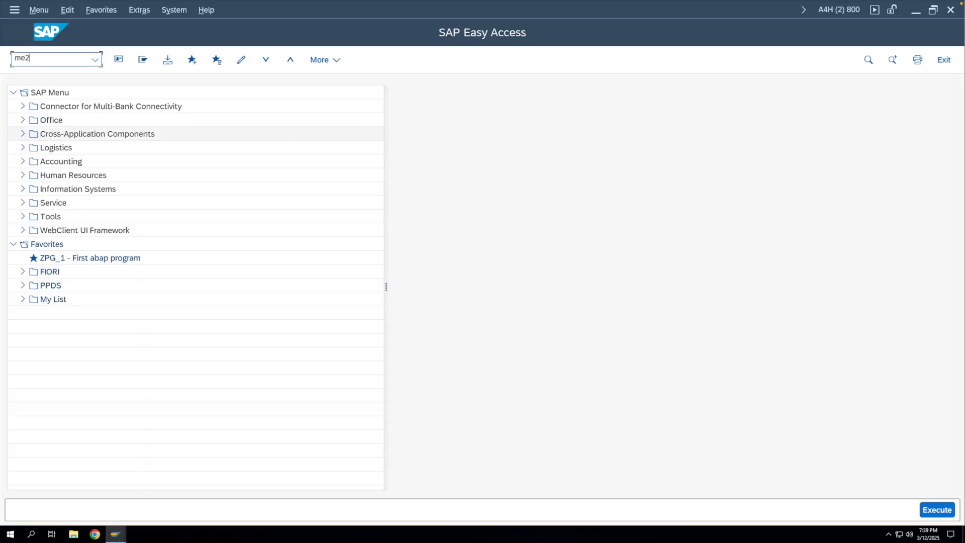
text(1n)
key(Return)
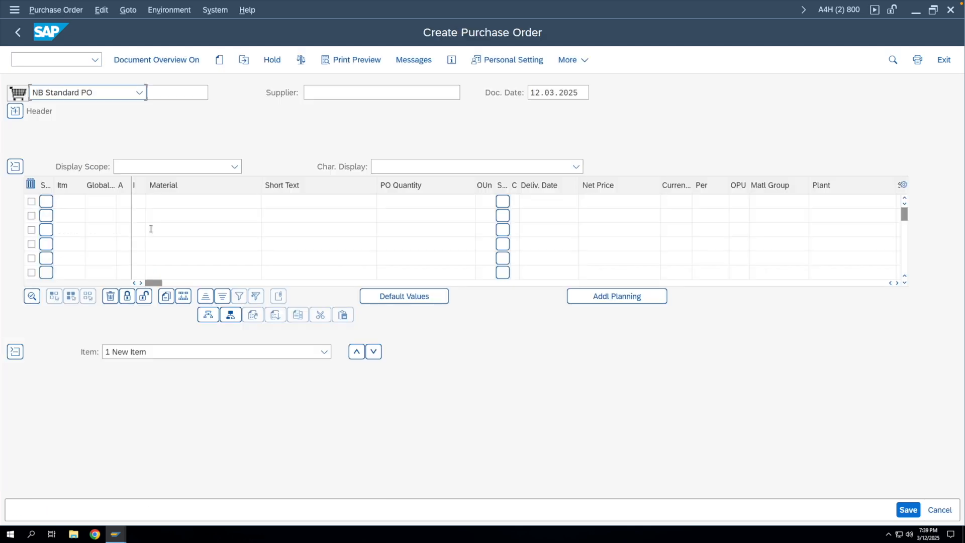
- Set the first purchase order line to item category k and fill in material SP001, copied from the info record window
click(139, 202)
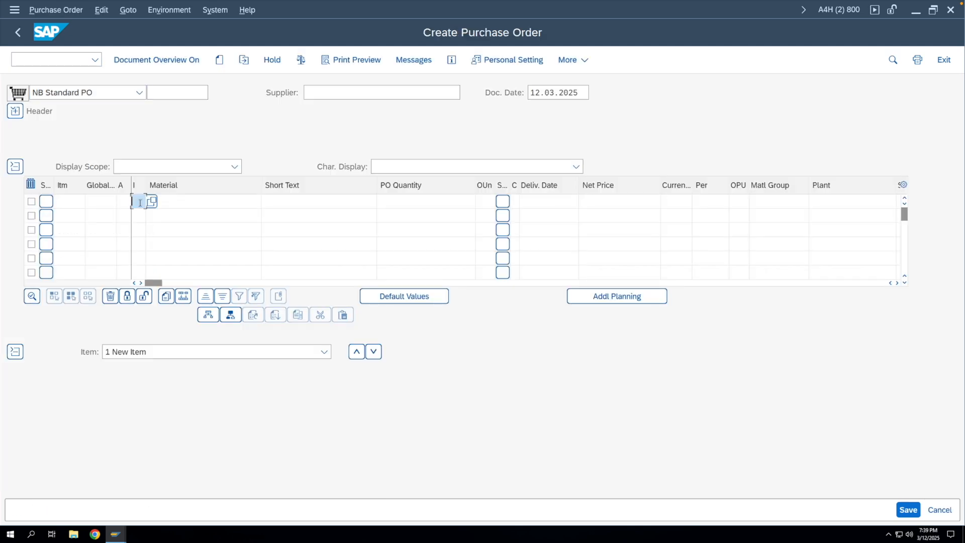
text(k)
click(206, 203)
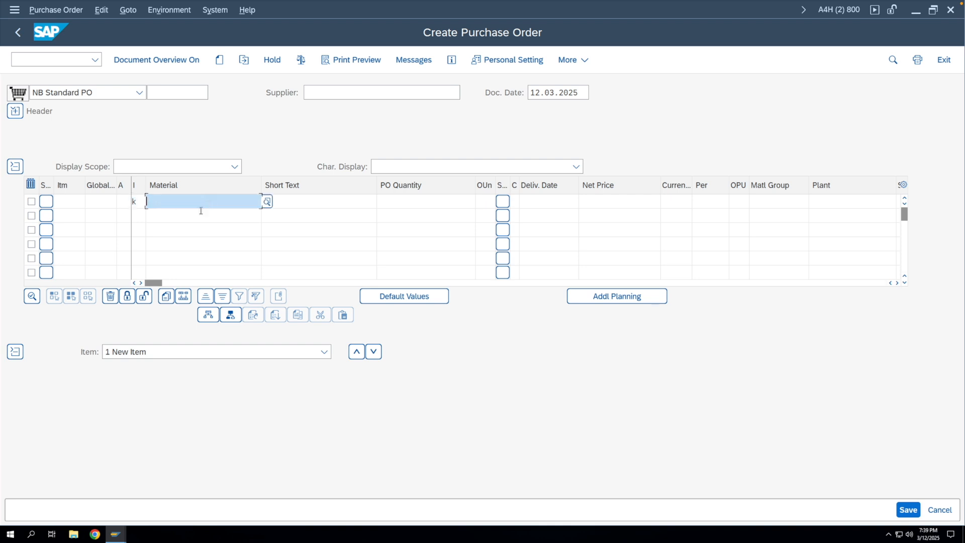
click(115, 534)
click(128, 496)
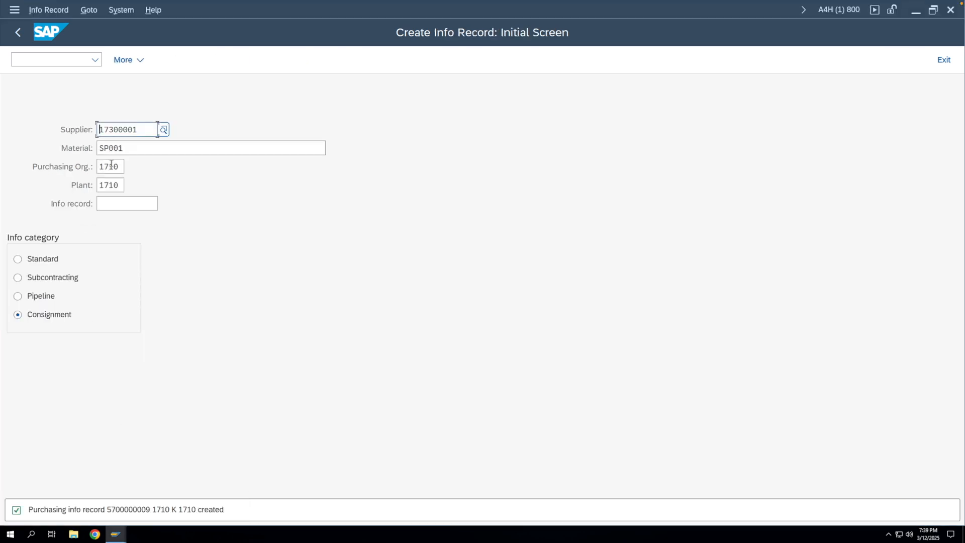
drag(98, 147, 328, 147)
key(ctrl+c)
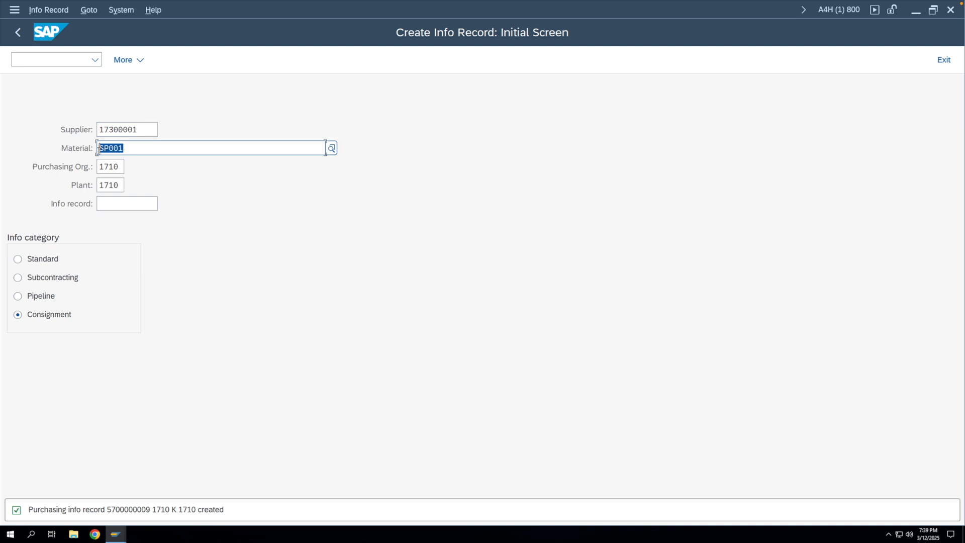
click(115, 534)
click(183, 494)
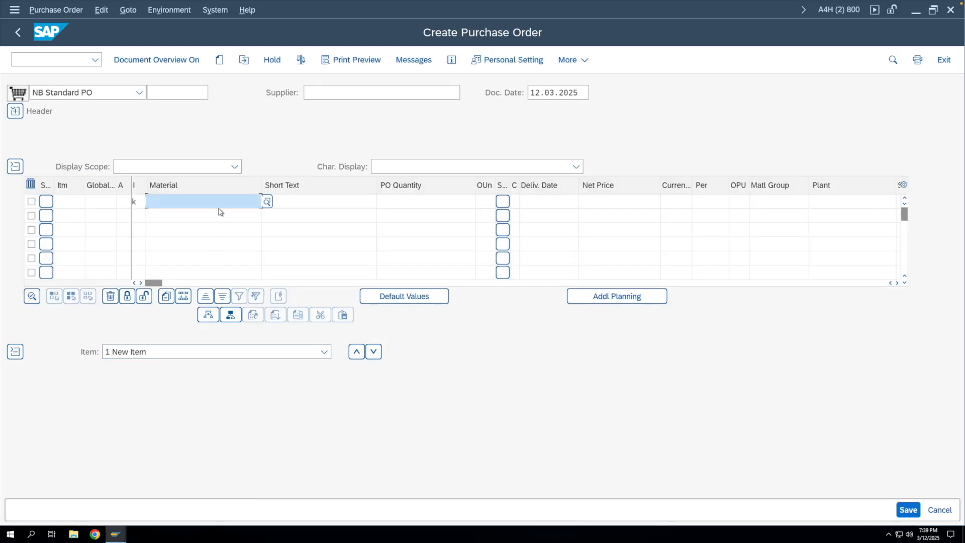
key(ctrl+v)
- Copy the supplier number from the info record into the purchase order's Supplier field and confirm the entry
click(117, 533)
click(114, 506)
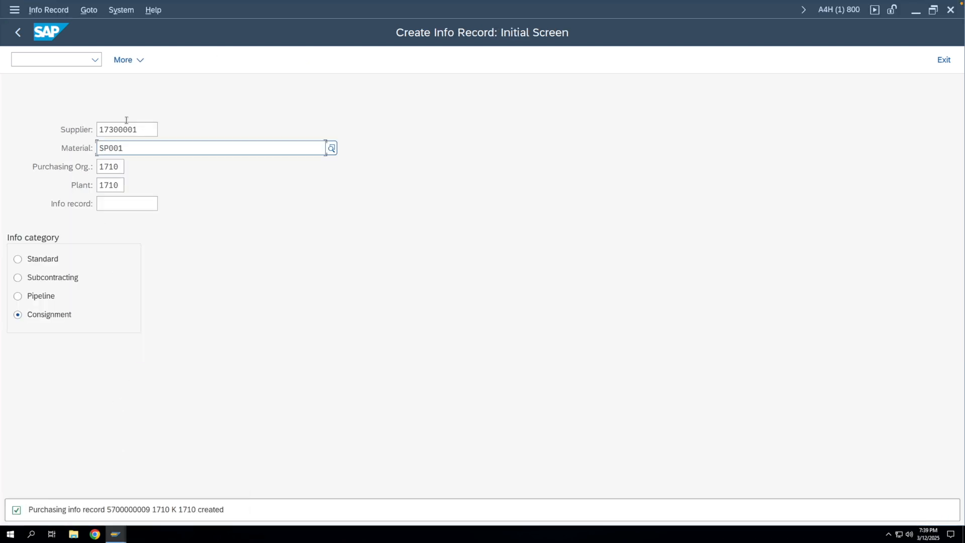
drag(145, 130, 100, 129)
key(ctrl+c)
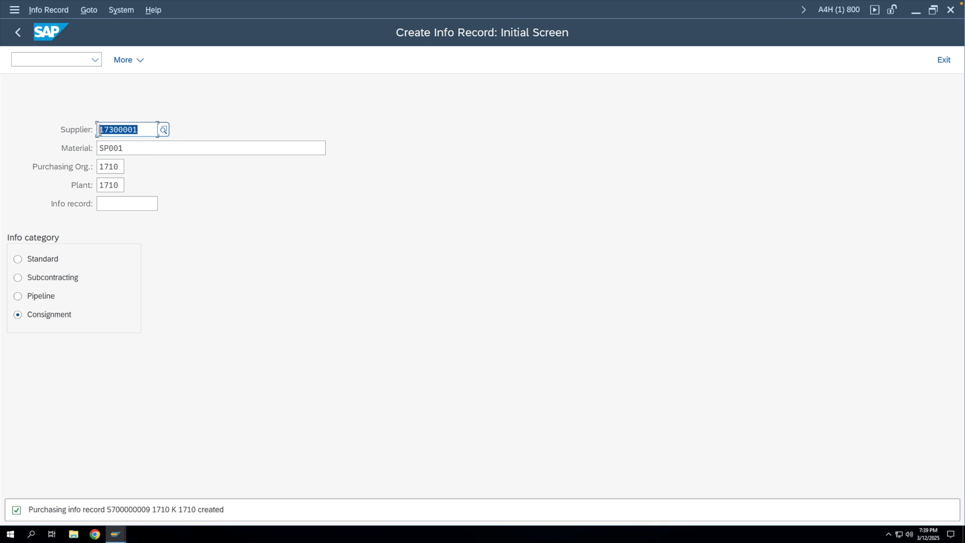
click(100, 130)
click(116, 534)
click(184, 502)
click(316, 93)
key(ctrl+v)
key(Return)
- Fill in the header's organizational data with purchasing organization 1710, purchasing group 001 and company code 1710
click(23, 111)
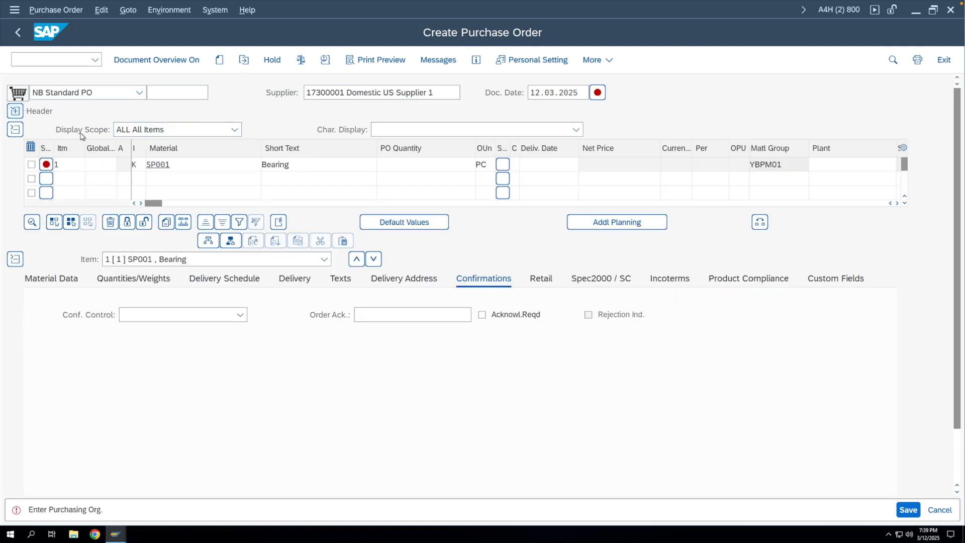
text(1710)
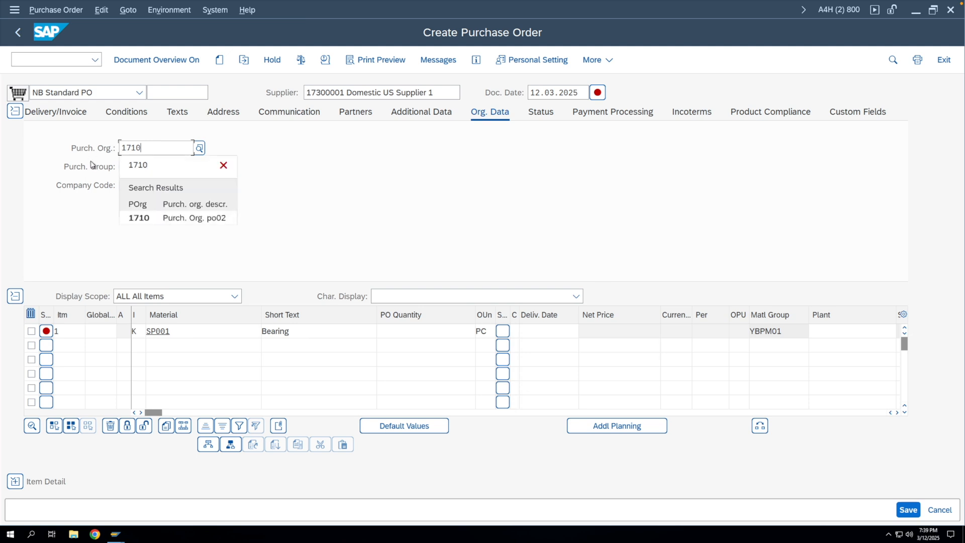
click(125, 166)
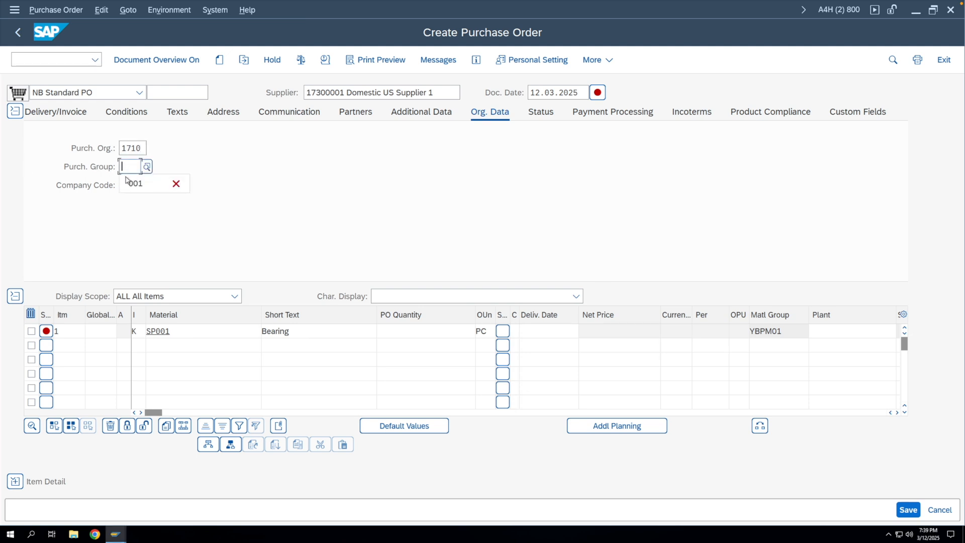
click(129, 183)
click(129, 184)
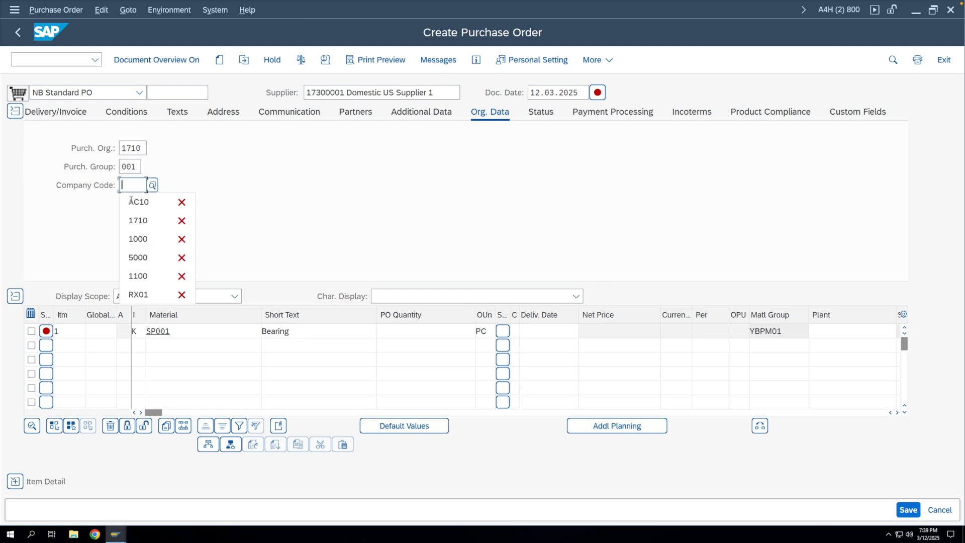
click(138, 220)
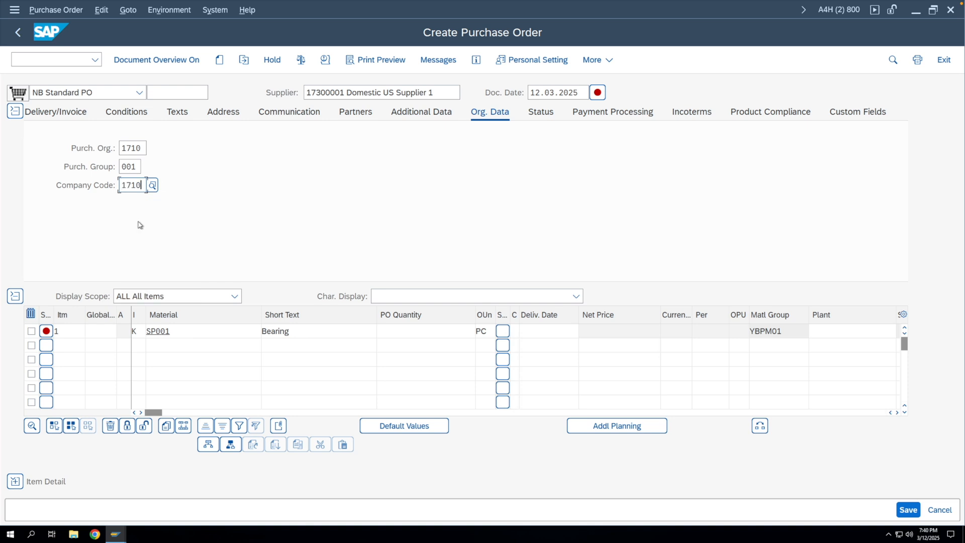
- Set the SP001 line's PO quantity to 1000 and its plant to 1710, and save the purchase order
click(413, 330)
text(1000)
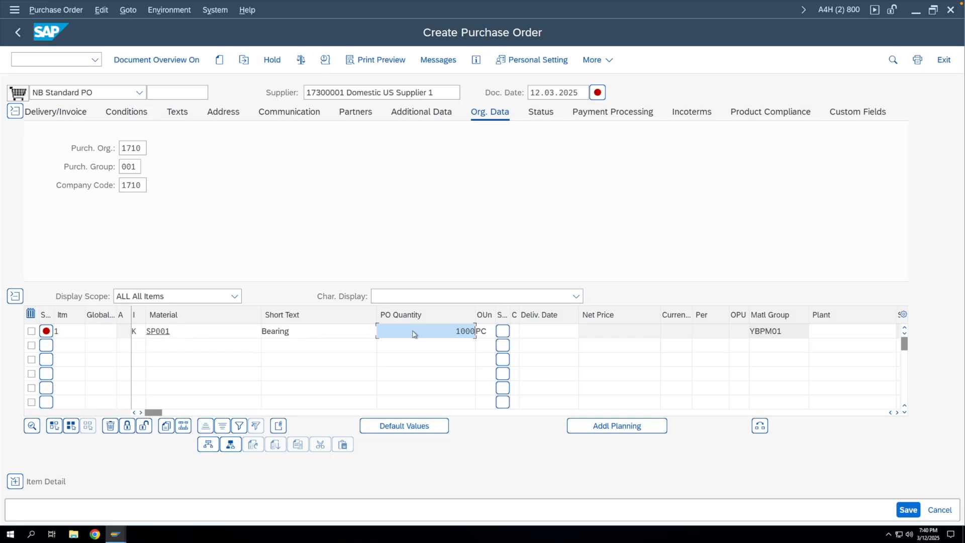
key(Return)
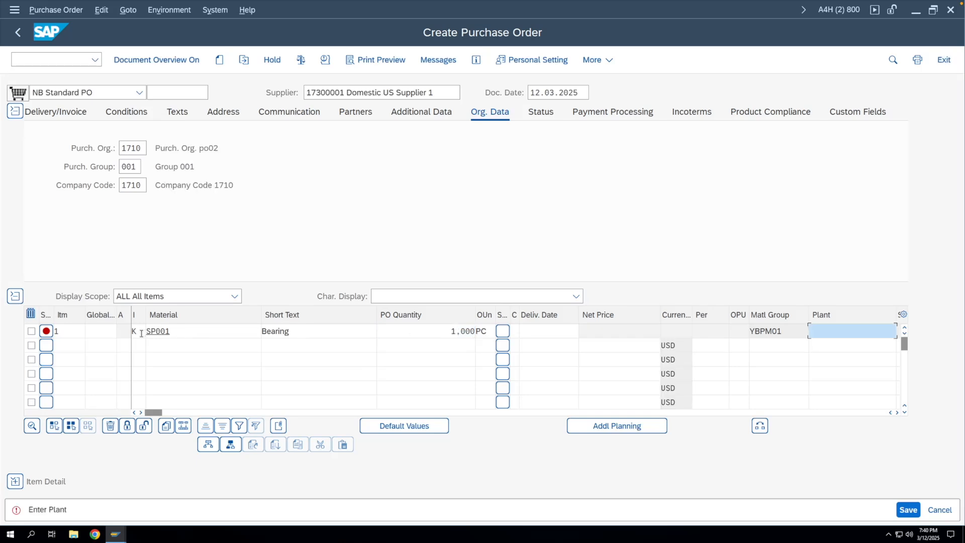
text(1710)
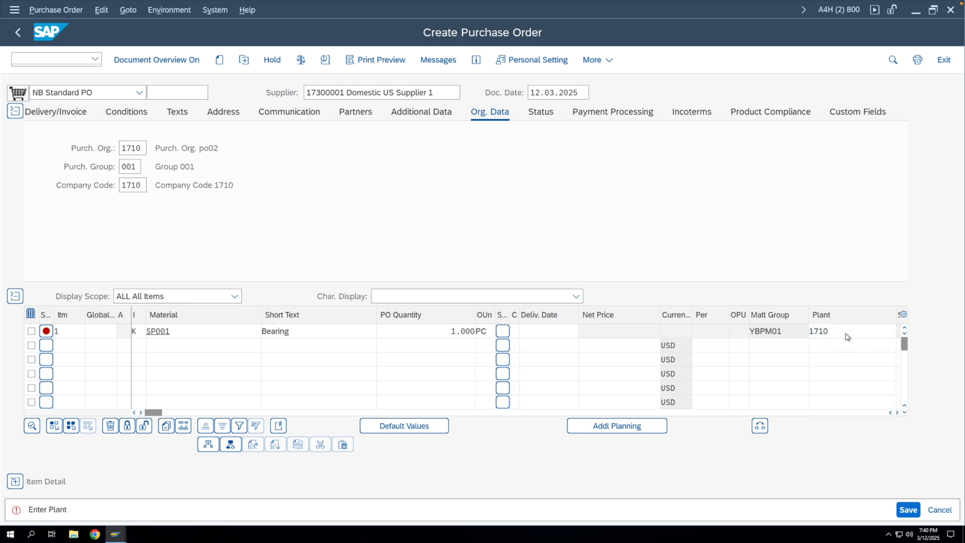
key(Return)
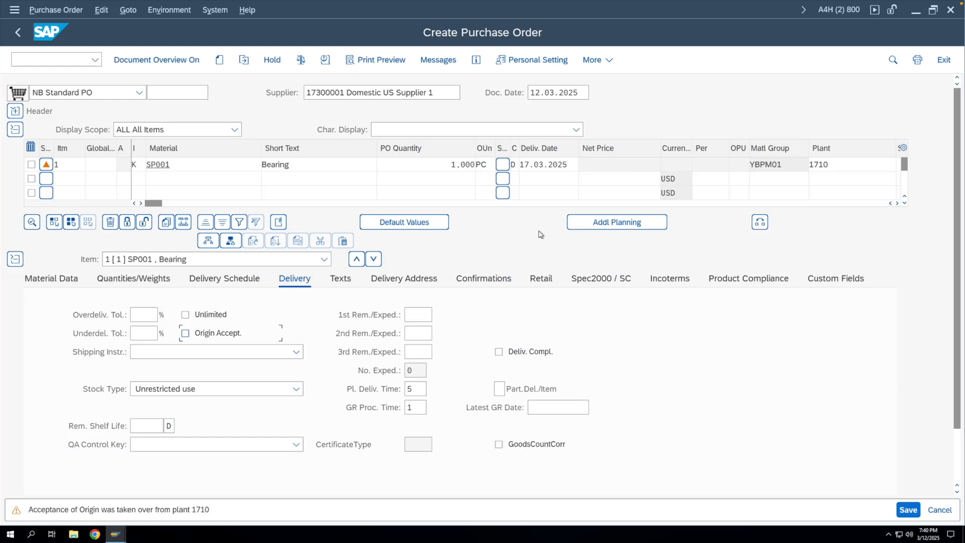
click(907, 509)
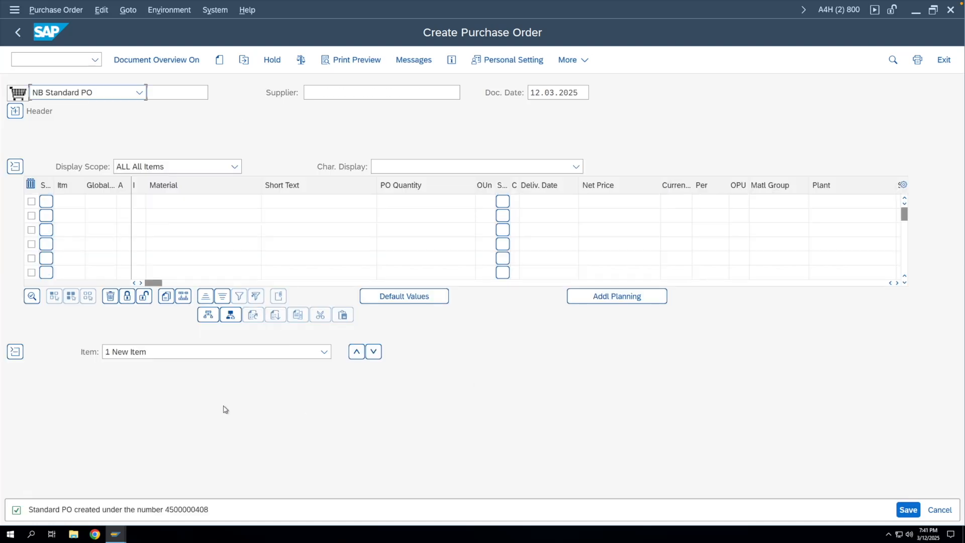
- Copy the new purchase order's number and load that order into a goods receipt in transaction migo
click(168, 510)
drag(168, 510, 209, 511)
key(ctrl+c)
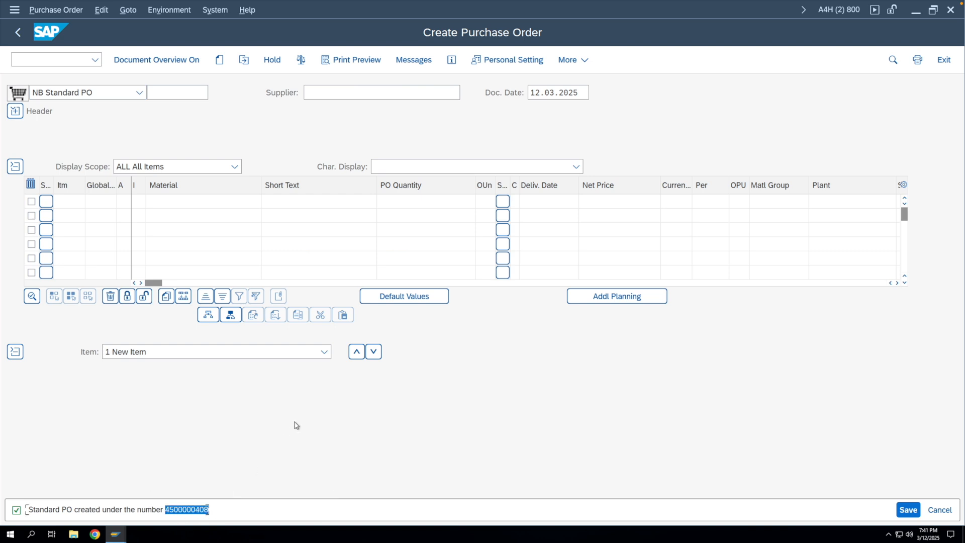
click(18, 31)
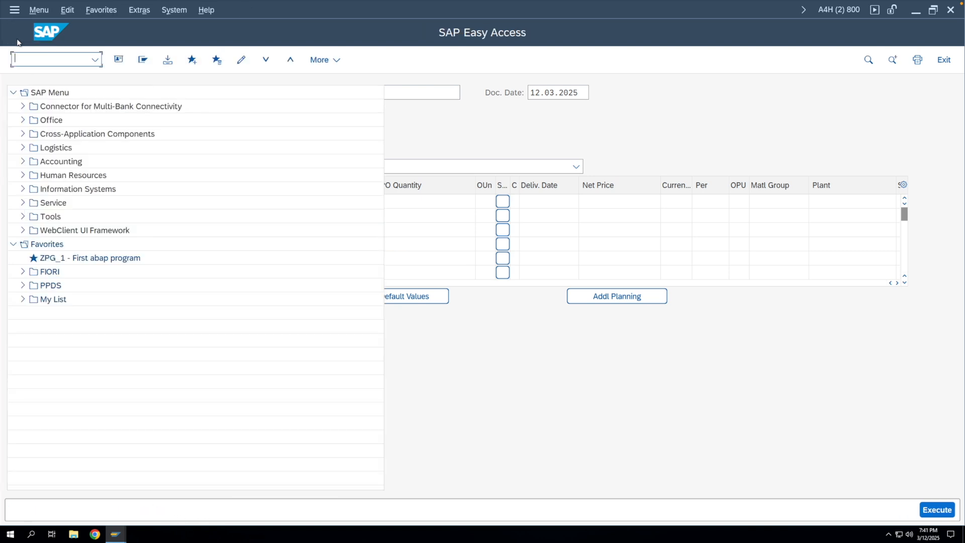
text(migo)
key(Return)
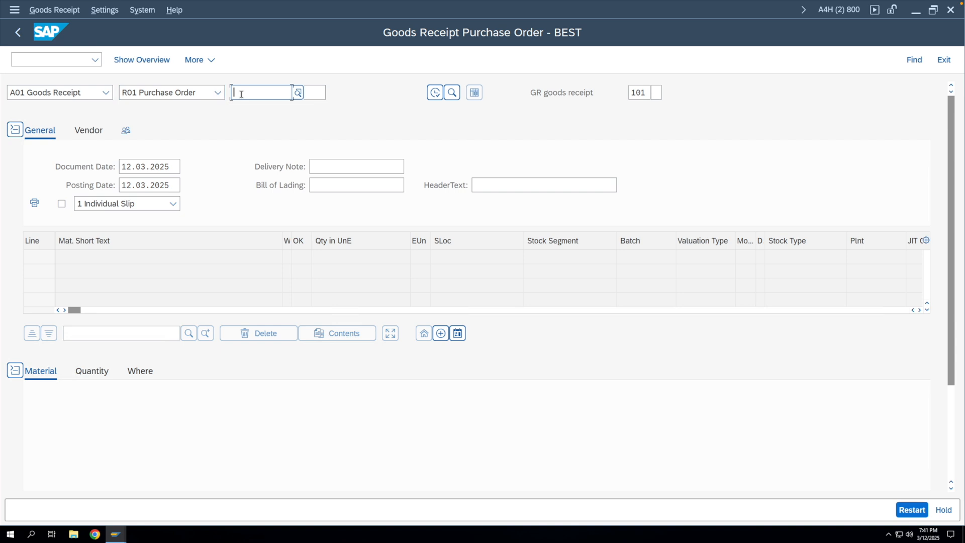
key(ctrl+v)
key(Return)
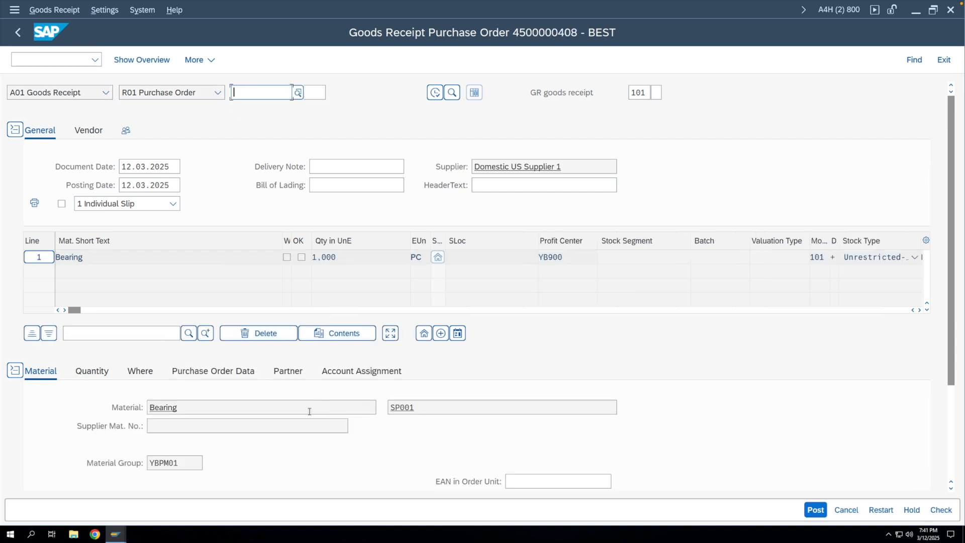
- Set the Bearing line's storage location to 1710 with Item OK marked, and post the goods receipt
click(94, 372)
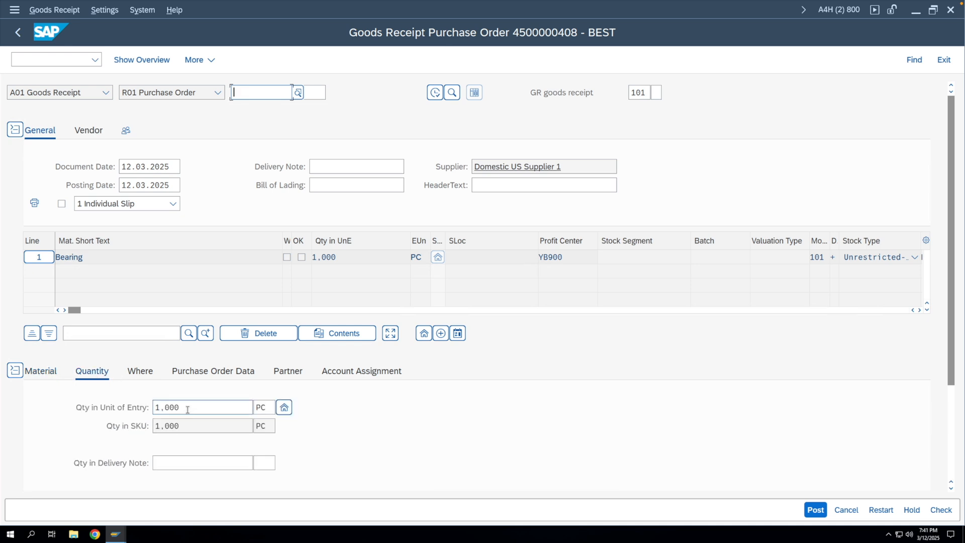
scroll(188, 410, down, 3)
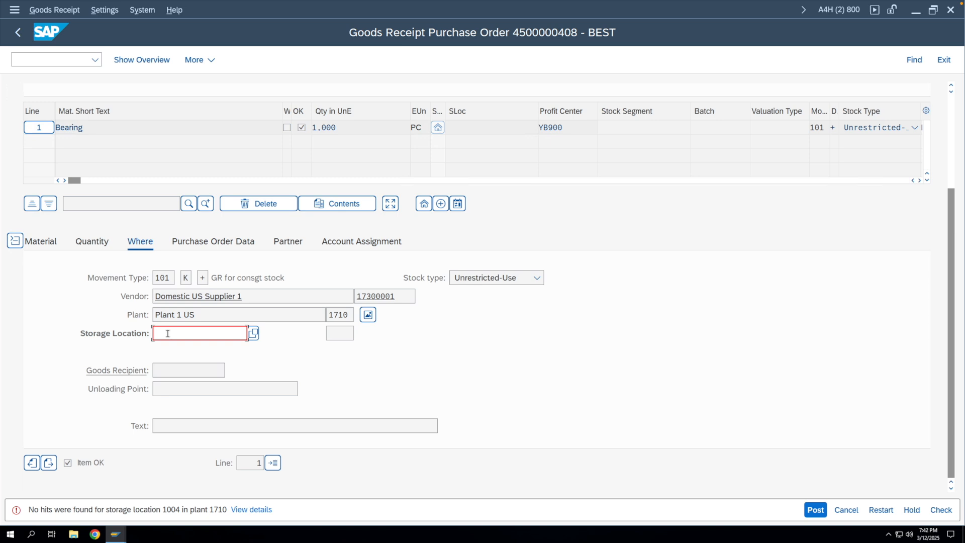
text(1)
click(173, 368)
click(811, 509)
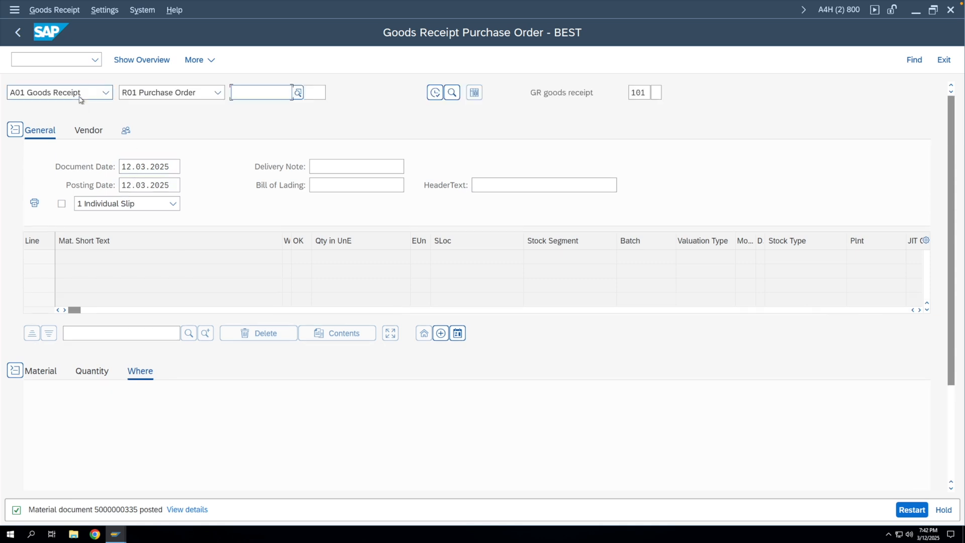
- Display the posted material document and check it for related FI documents
click(79, 98)
click(74, 148)
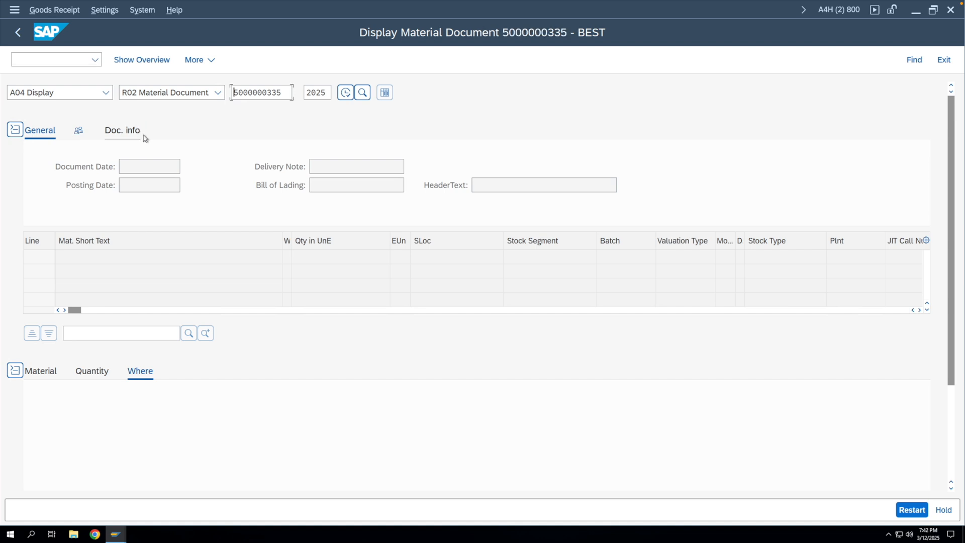
click(487, 167)
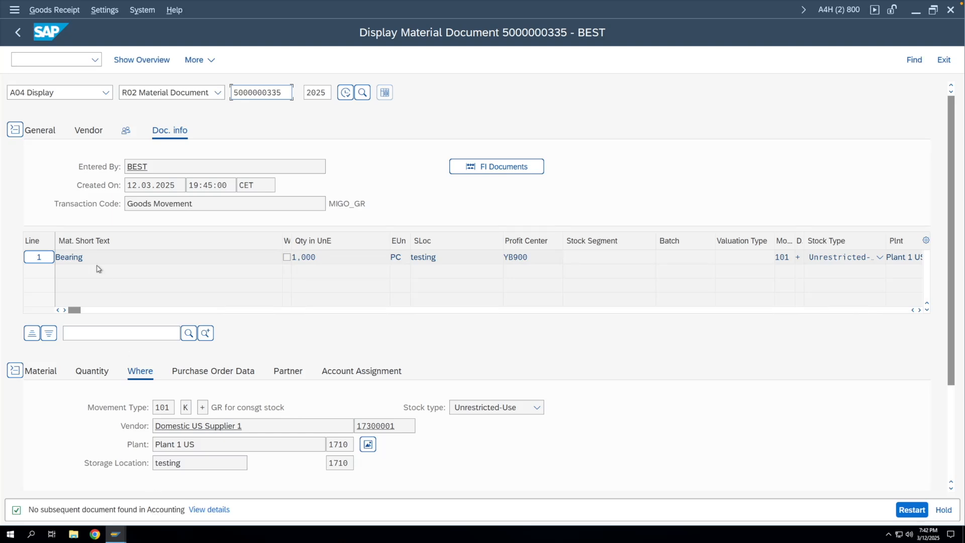
- Run transaction mb54 in a new GUI window for SP001 in plant 1710, examine the consignment stock and value, and leave the report
click(15, 9)
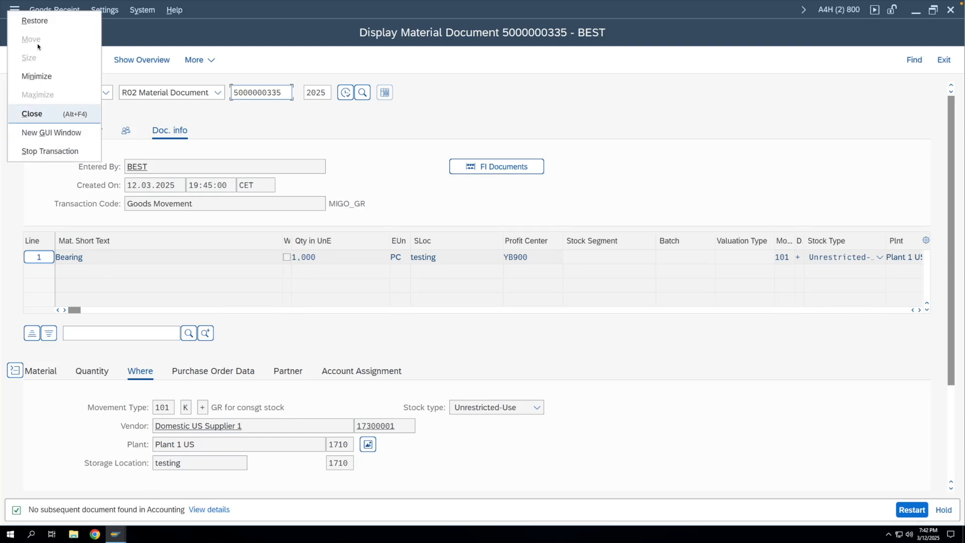
click(40, 133)
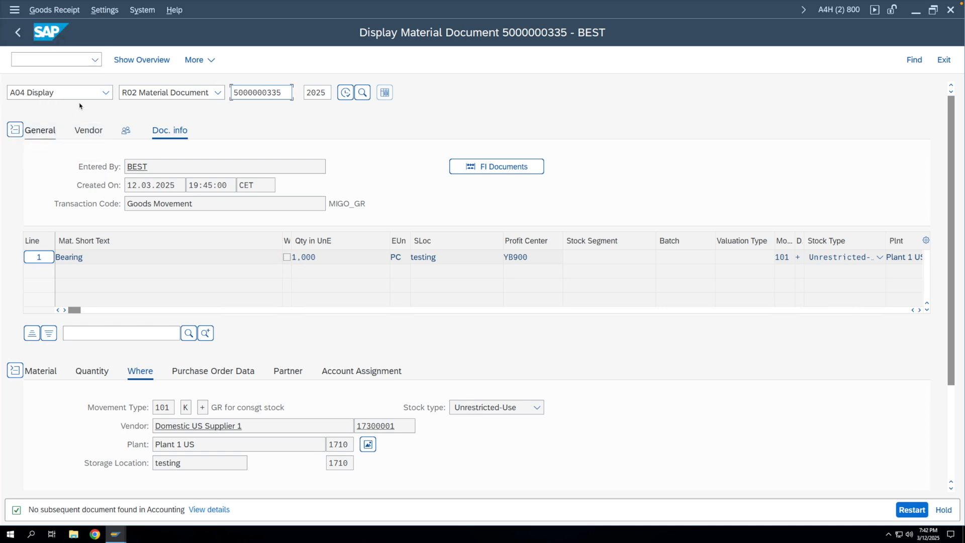
text(mb54)
key(Return)
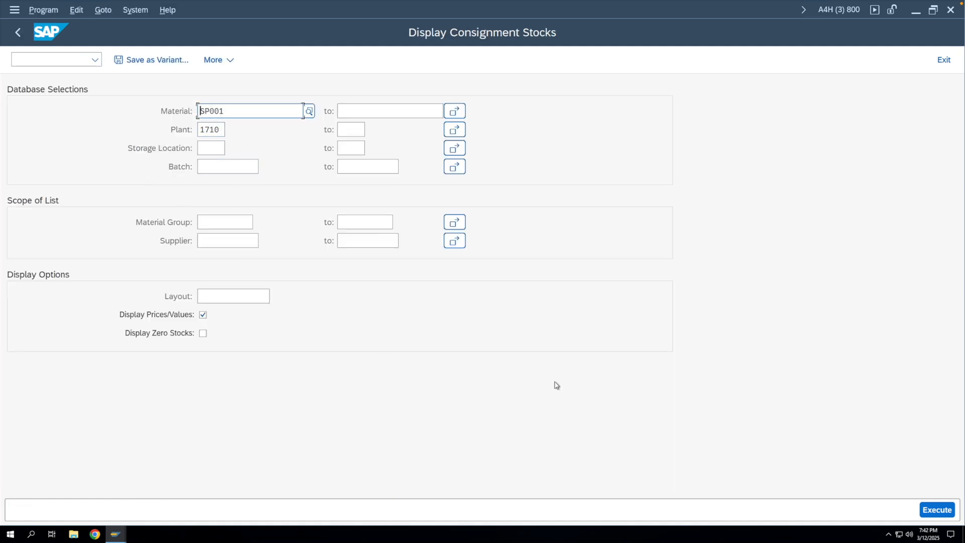
click(937, 510)
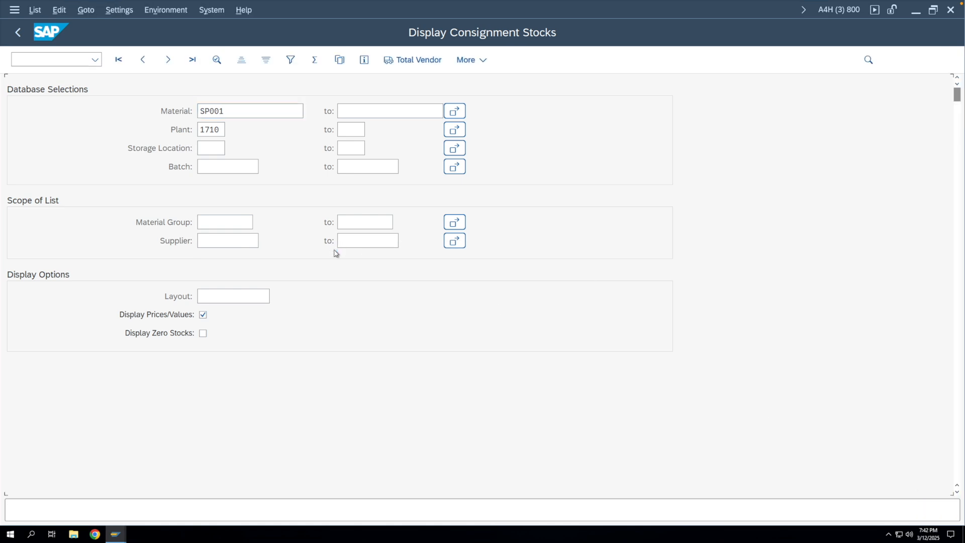
click(29, 160)
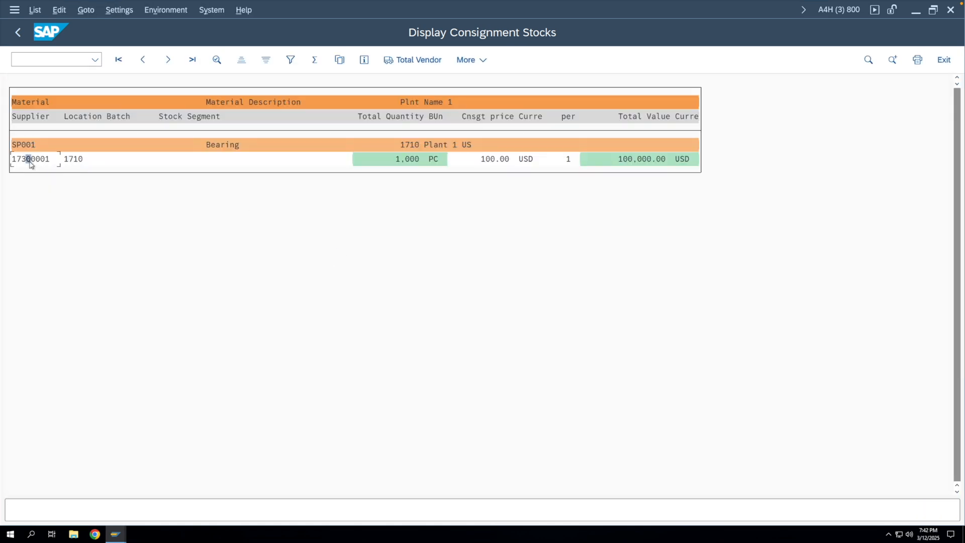
click(405, 161)
click(23, 38)
click(18, 32)
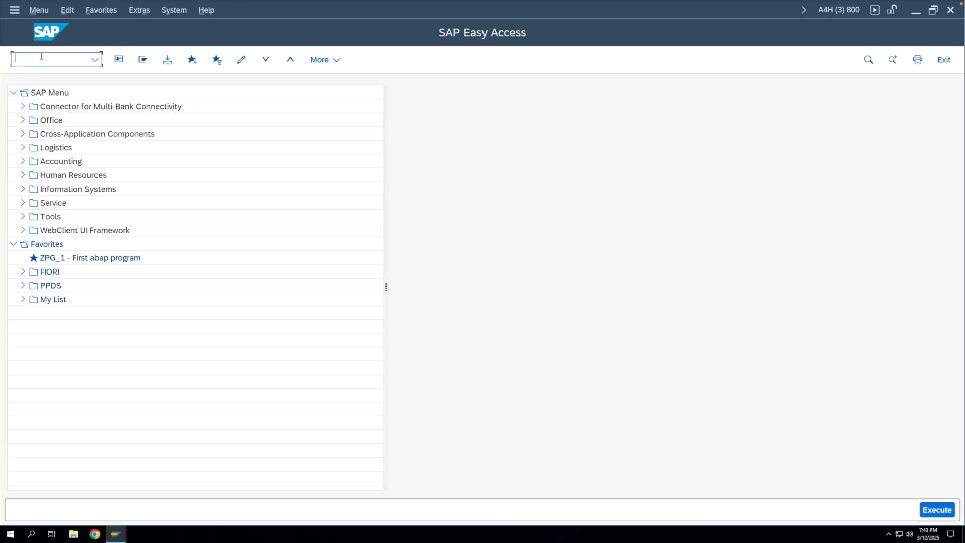
- Run the mmbe stock overview for SP001 and open the details of the Vendor Consignment stock under storage location 1710
text(mmbe)
key(Return)
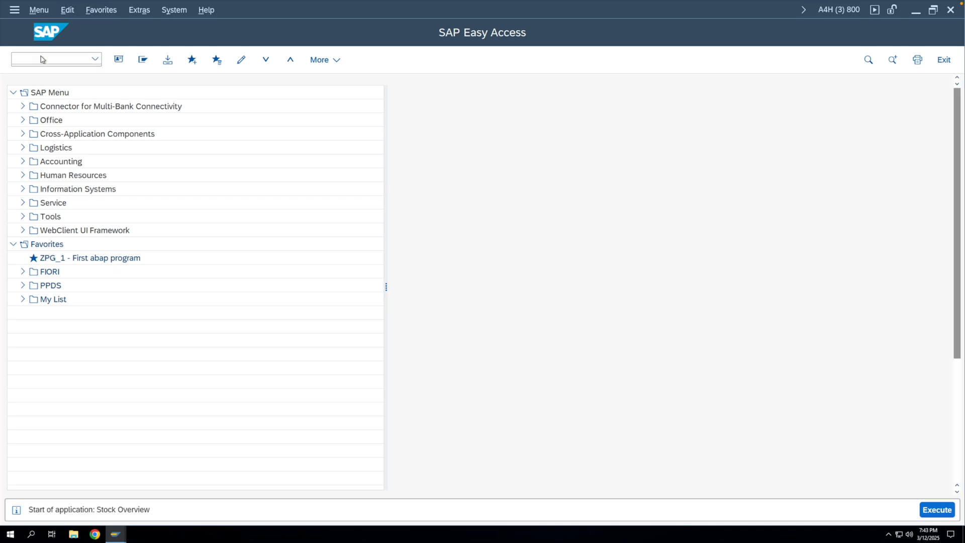
click(936, 510)
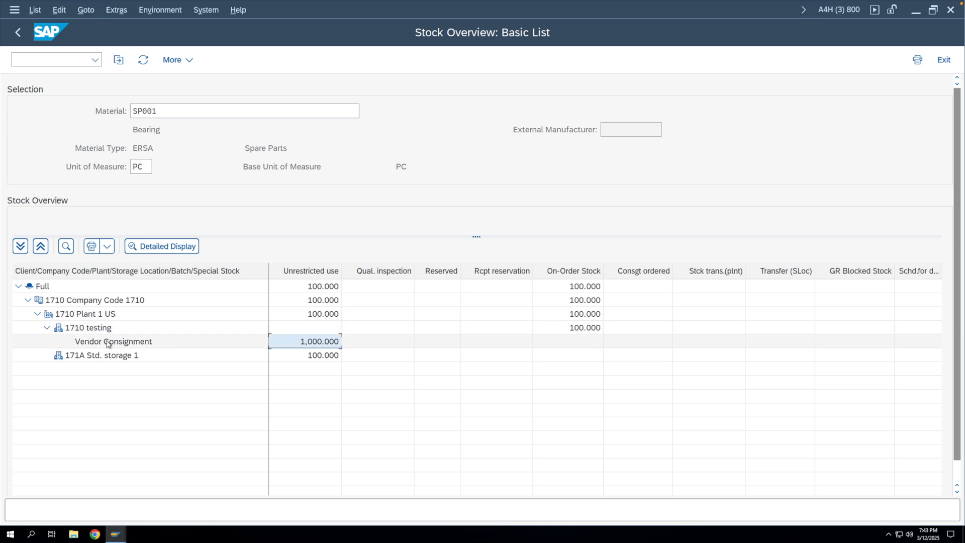
double_click(317, 342)
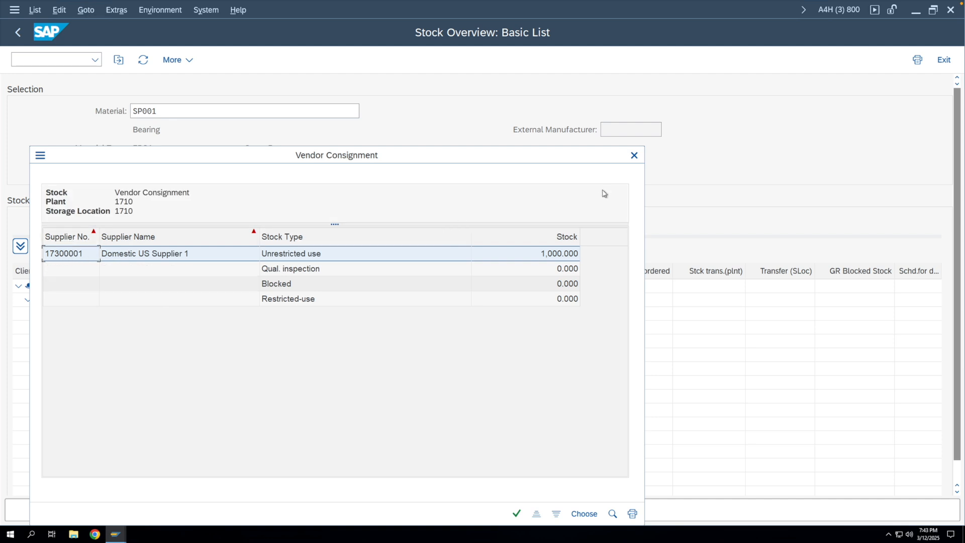
- Leave the stock overview and start an A08 Transfer Posting with movement type 411 K in transaction migo
click(634, 156)
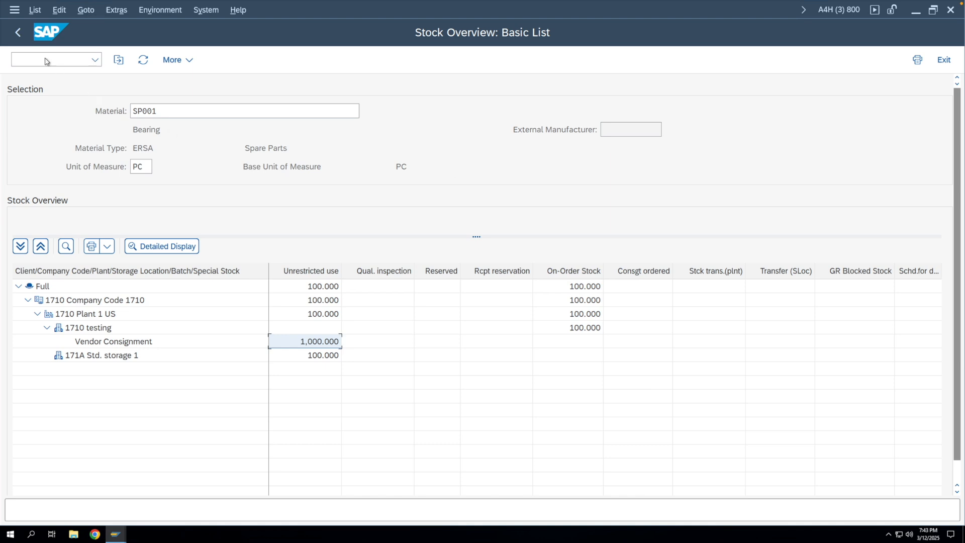
click(21, 38)
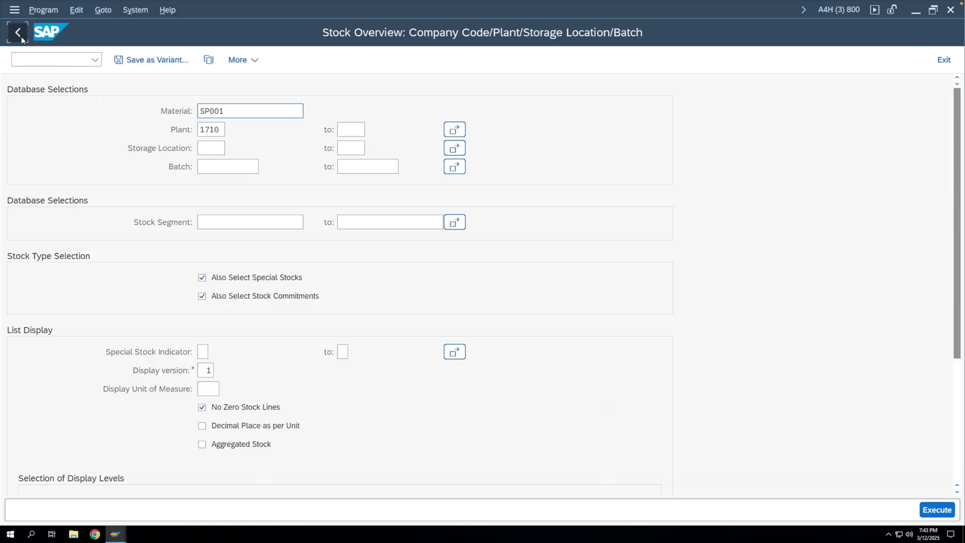
click(21, 36)
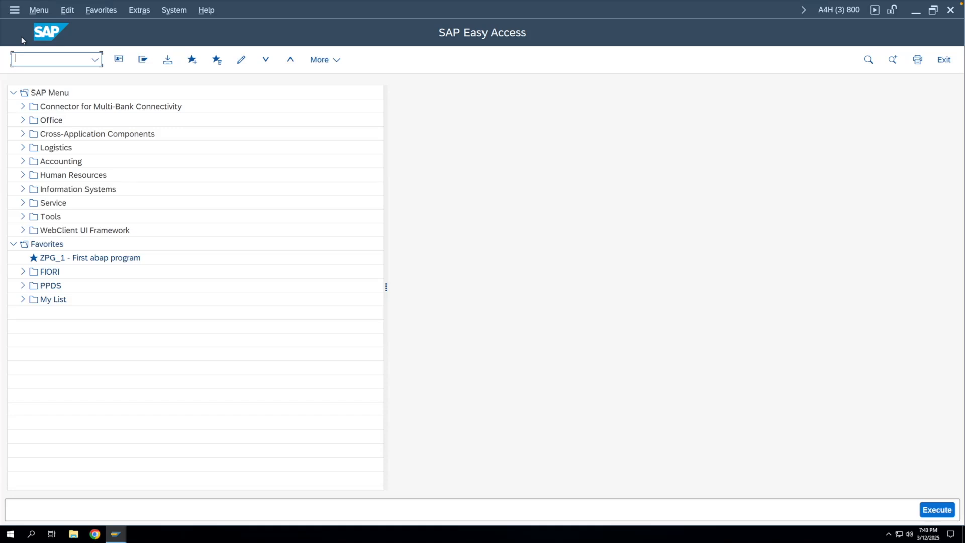
text(igo)
key(Return)
click(68, 95)
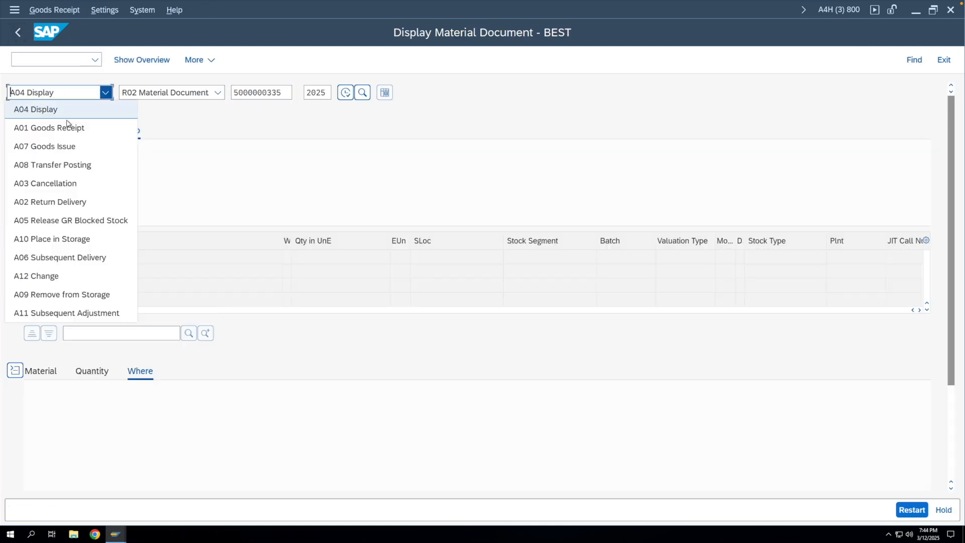
click(71, 163)
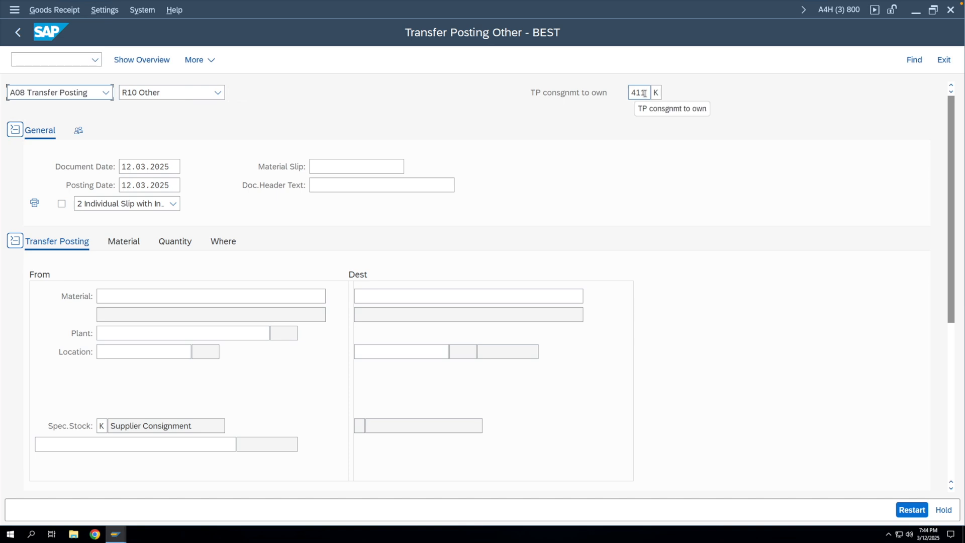
- Enter the transfer's source data: material SP001, plant 1710 and storage location 1710
click(229, 296)
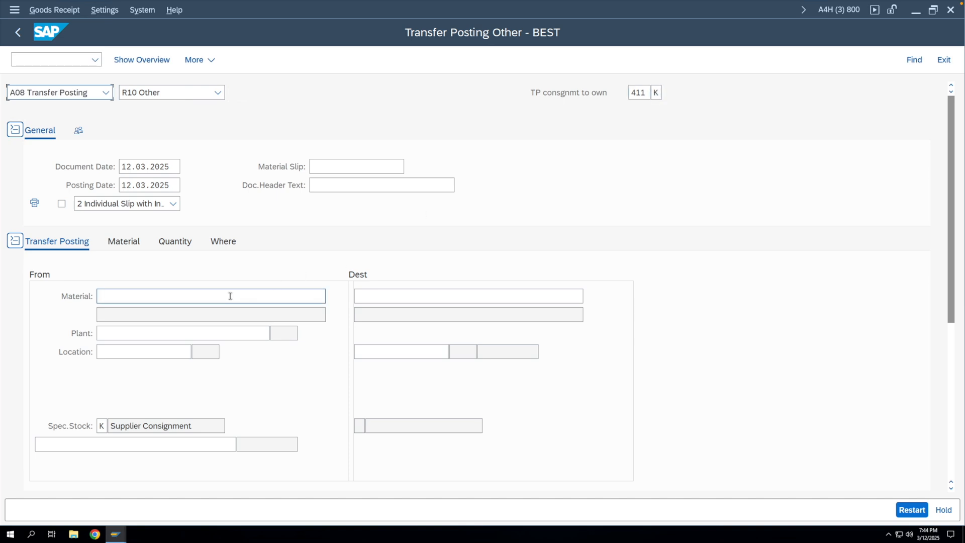
click(203, 313)
click(164, 337)
text(171)
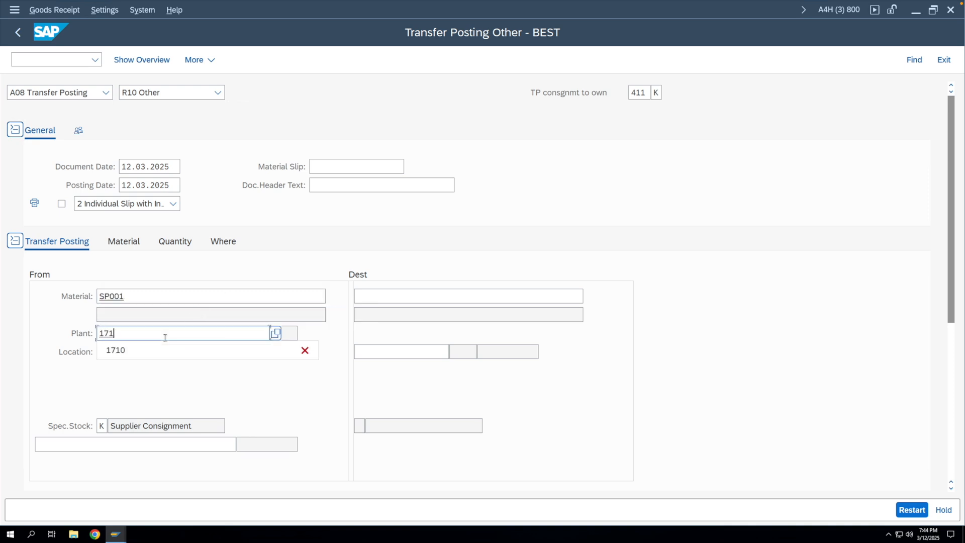
click(150, 350)
click(145, 353)
text(1710)
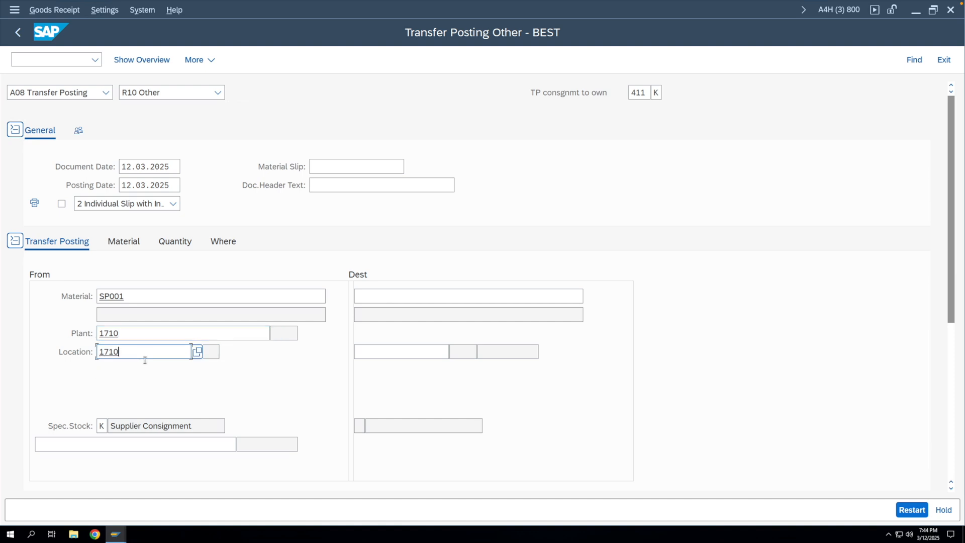
- Copy the vendor number from the goods receipt document's partner data into the Supplier Consignment special stock of the transfer posting
click(139, 444)
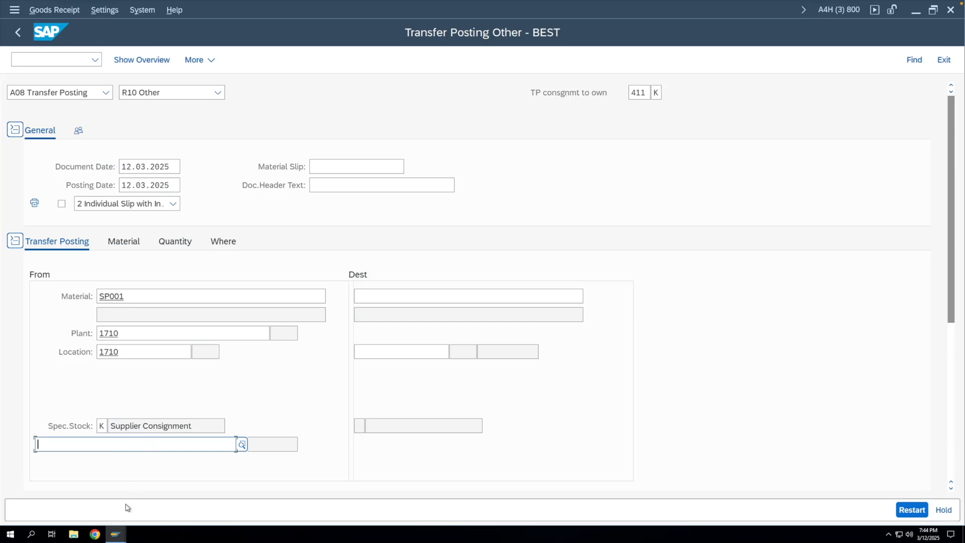
click(115, 533)
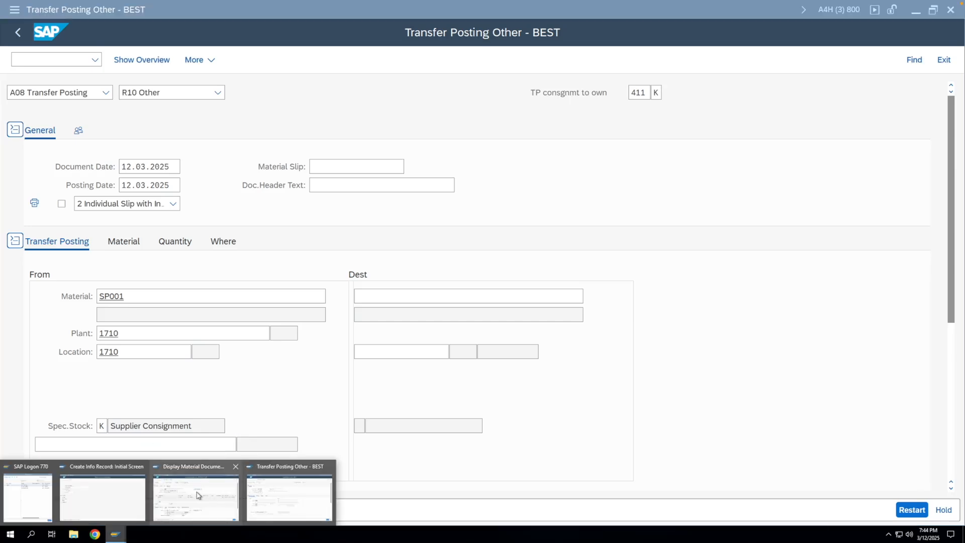
click(197, 495)
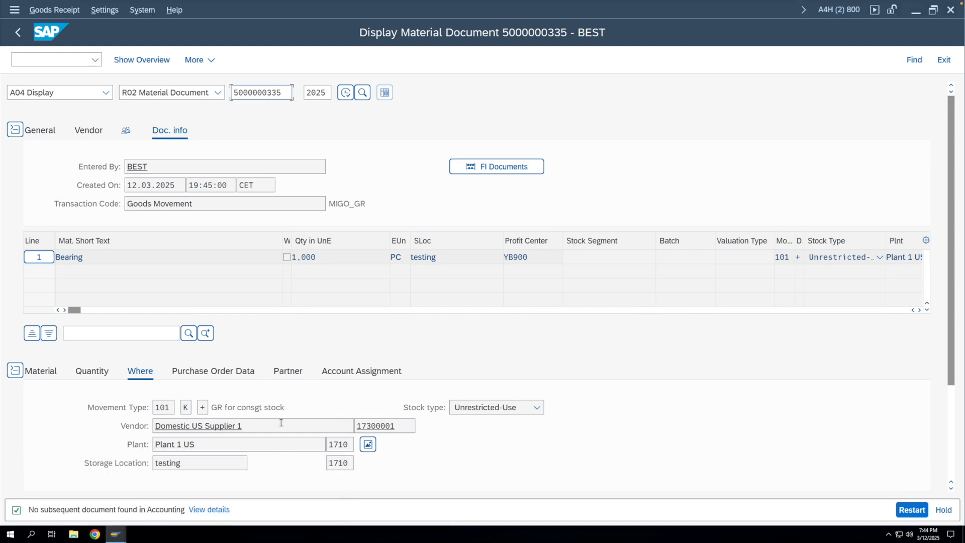
click(300, 378)
drag(391, 407, 335, 410)
key(ctrl+c)
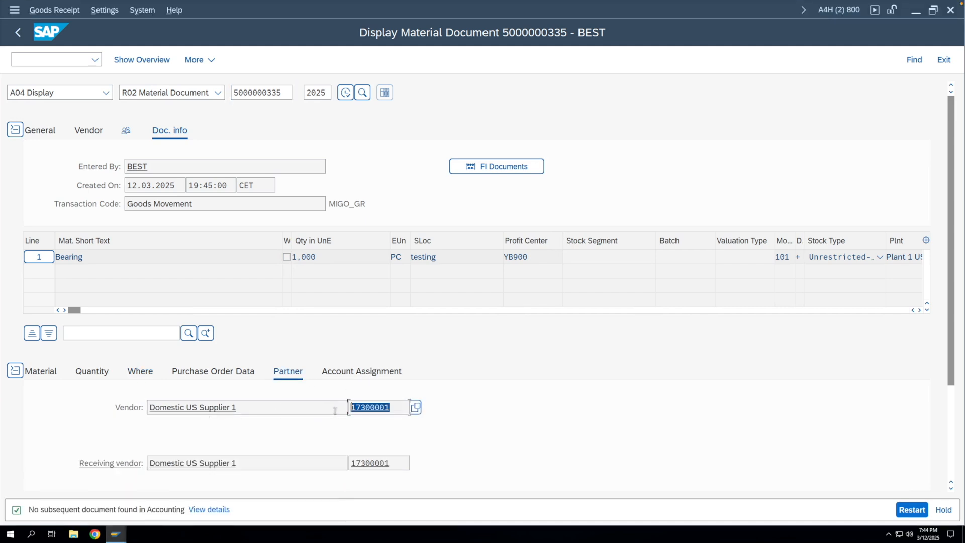
click(115, 534)
click(258, 487)
click(170, 448)
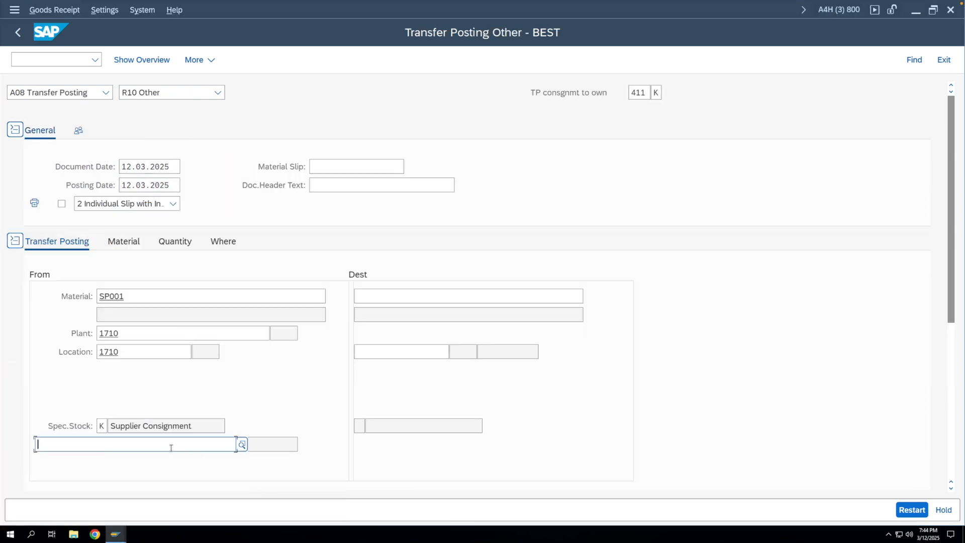
key(ctrl+v)
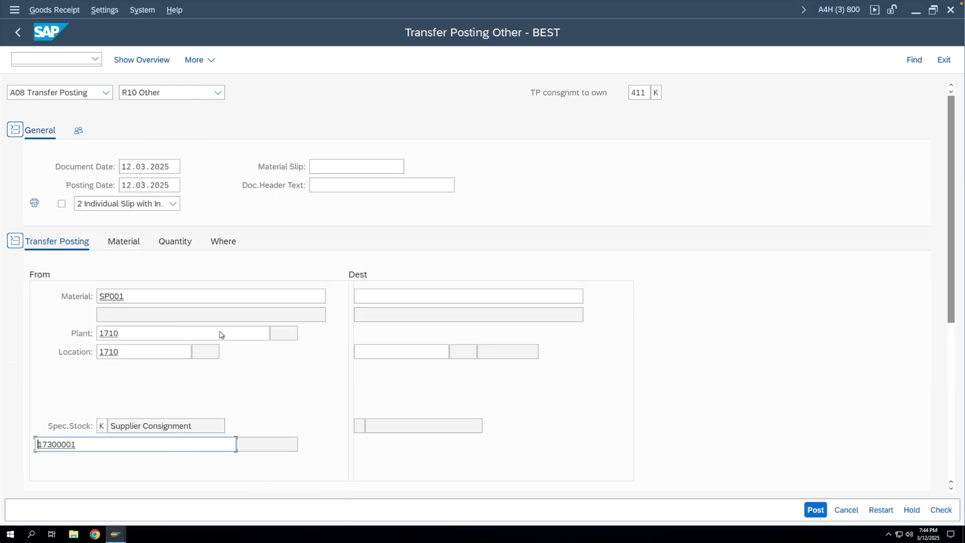
key(Return)
- Set the destination storage location to 1710 and post the transfer with a quantity of 10 PC
click(379, 353)
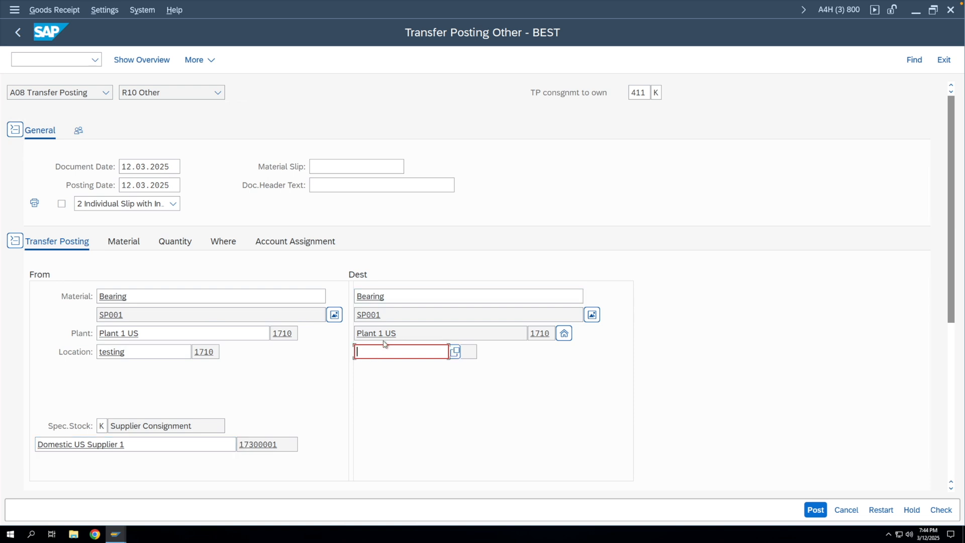
text(1710)
key(Return)
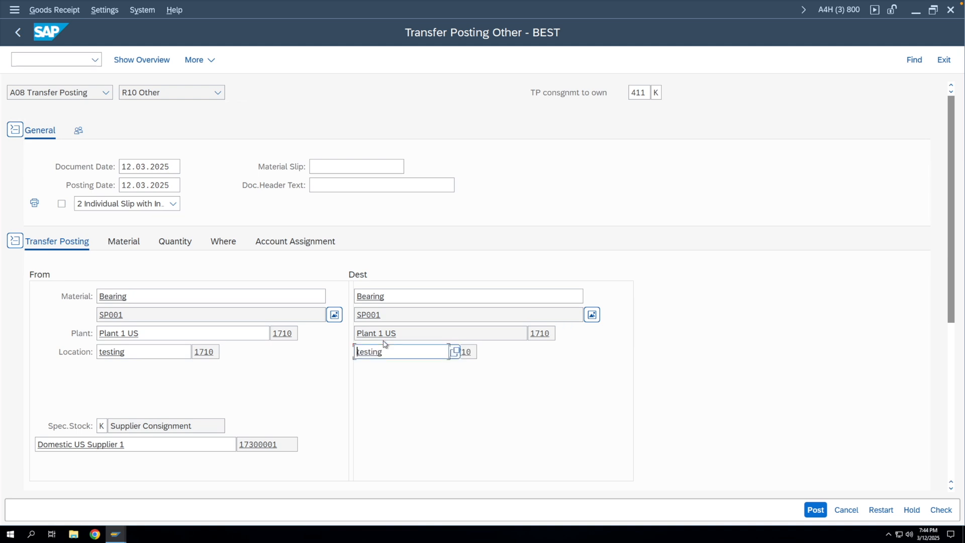
click(169, 243)
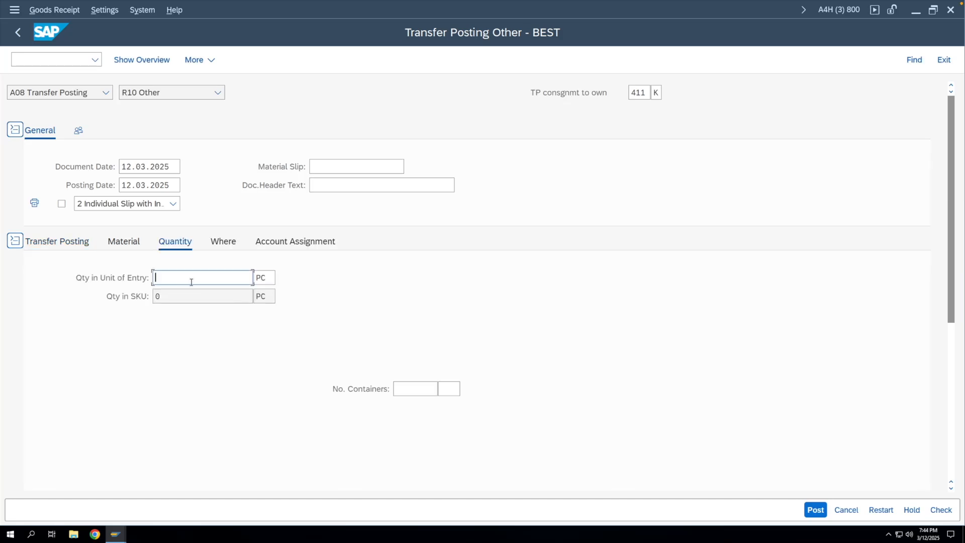
key(Return)
click(814, 511)
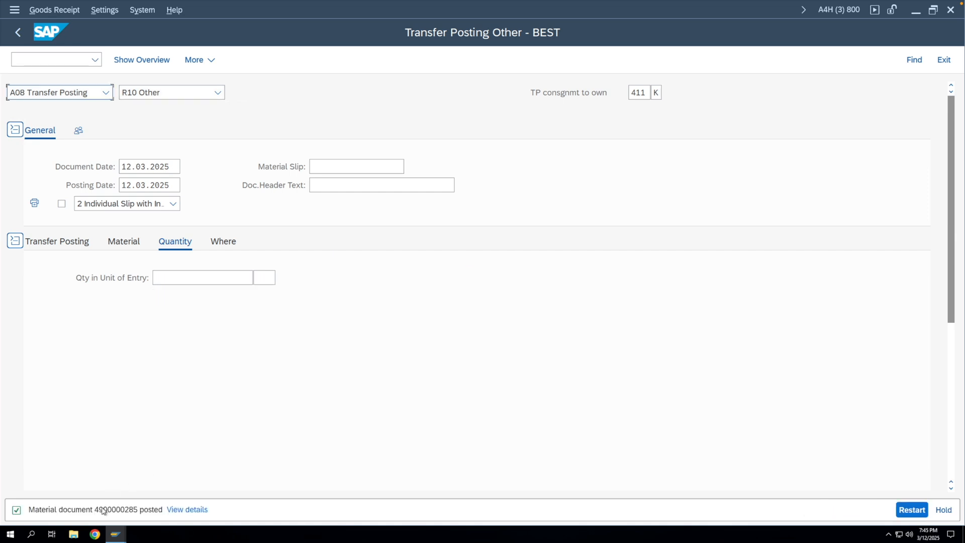
- Open the accounting document of the posted transfer and examine the amounts and transaction keys of the GR/IR and inventory lines
click(64, 96)
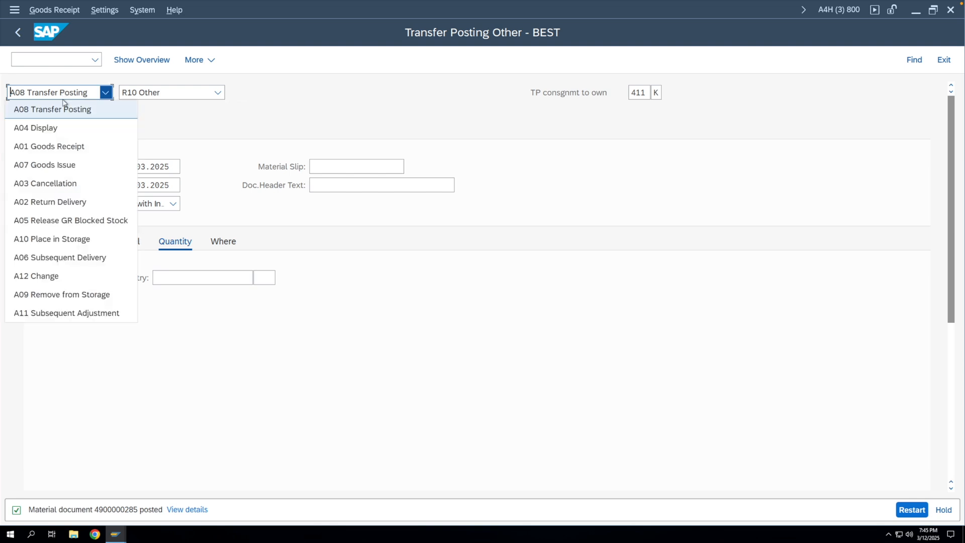
click(60, 127)
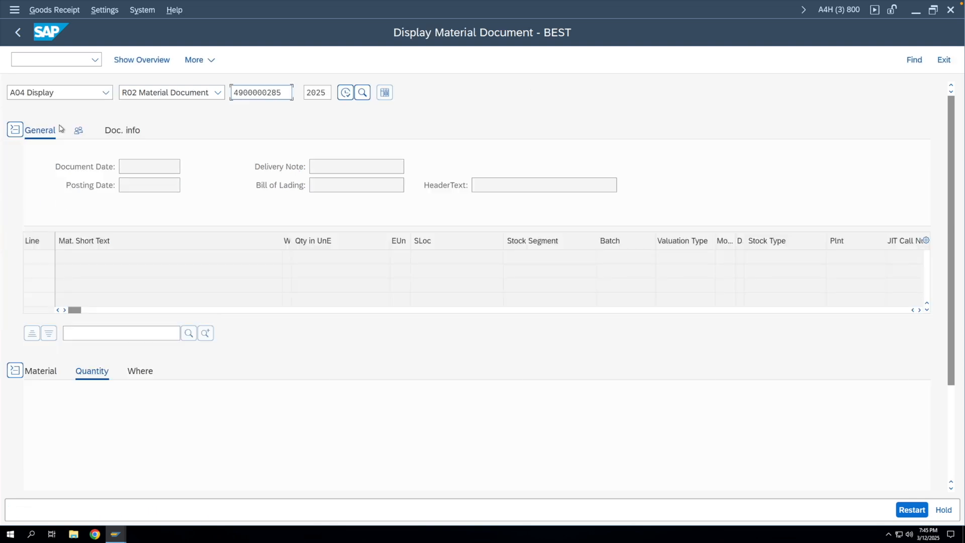
click(136, 132)
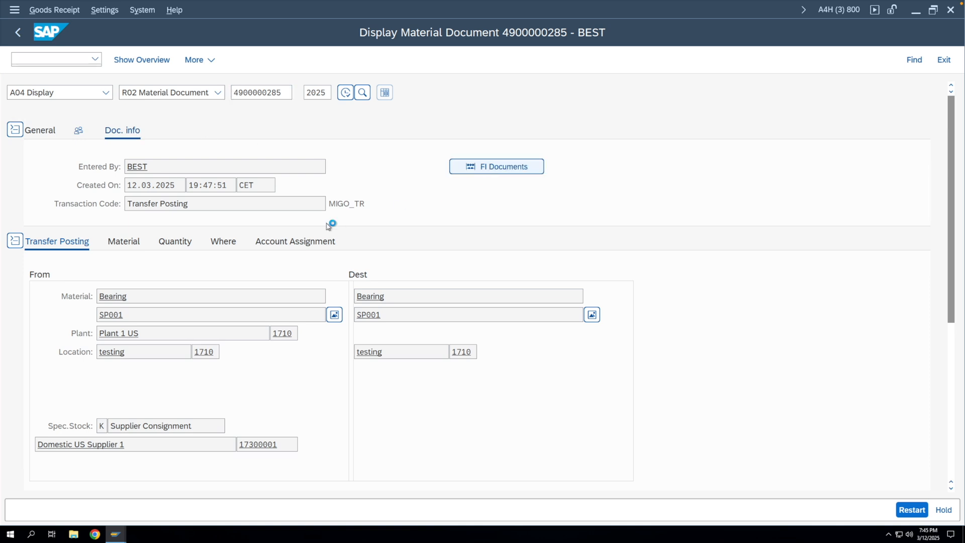
click(103, 167)
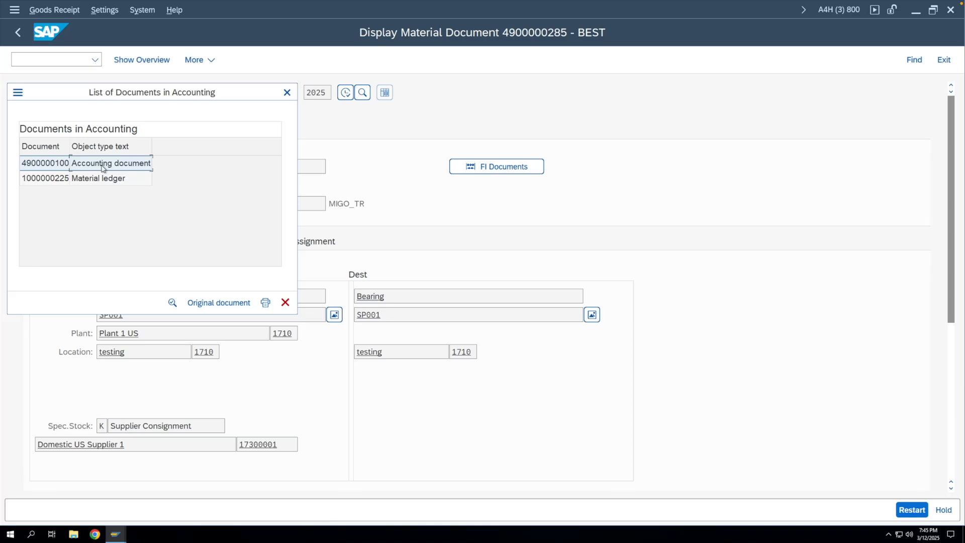
double_click(103, 168)
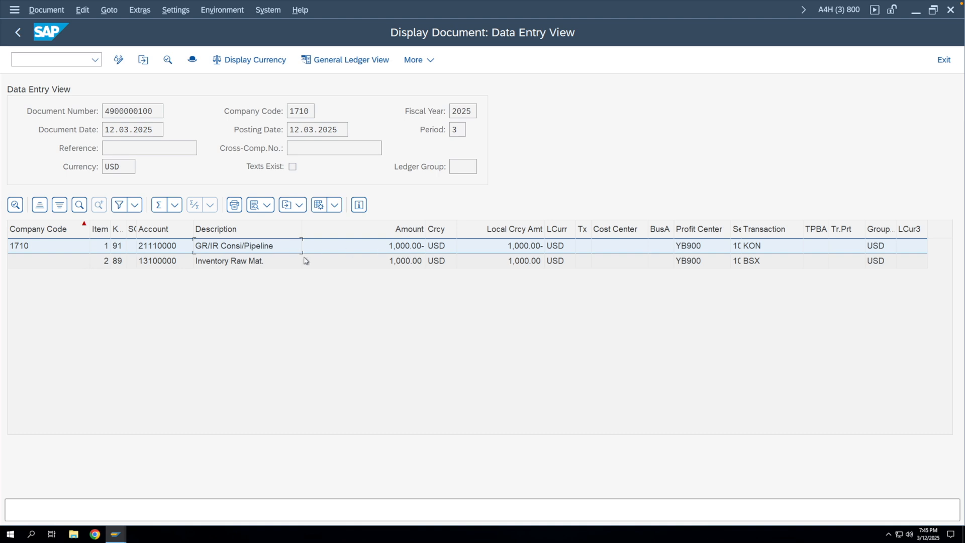
click(255, 263)
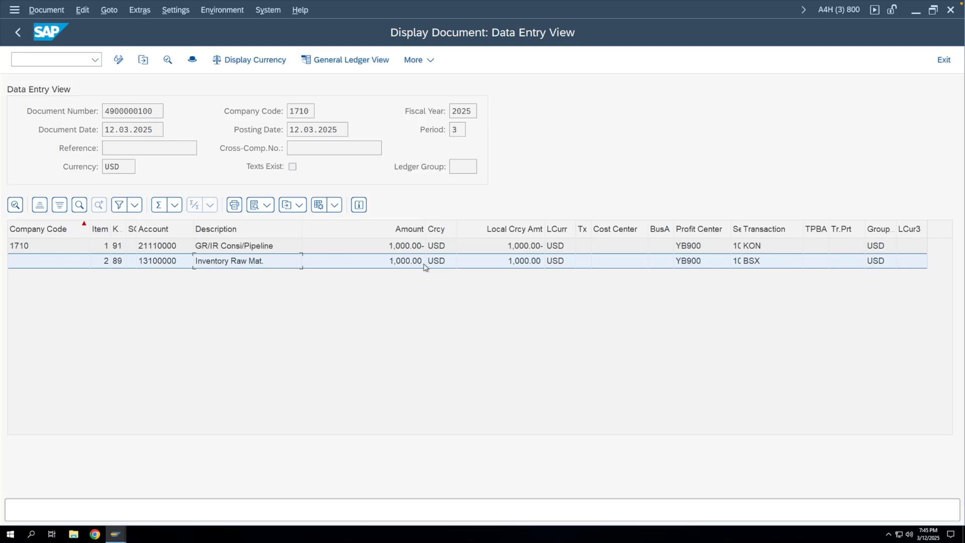
click(409, 250)
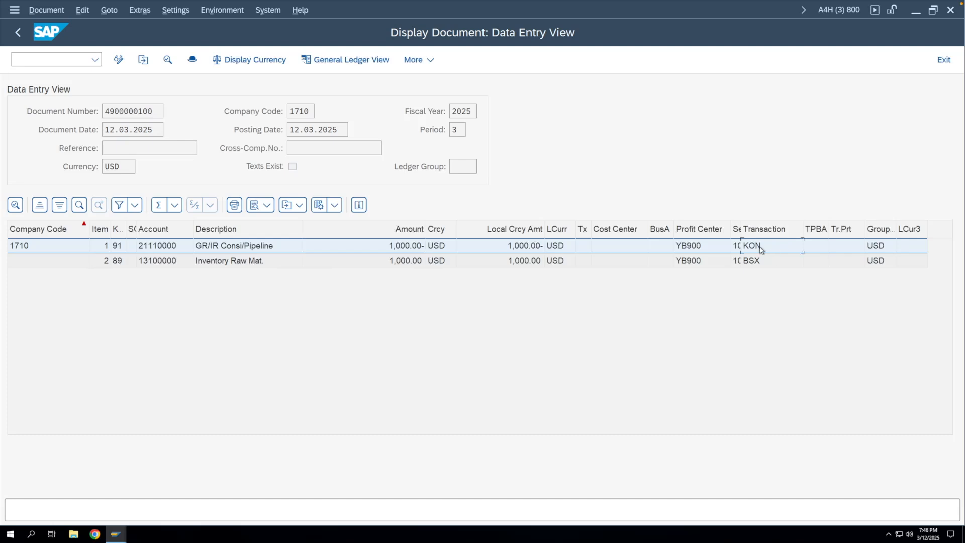
click(758, 262)
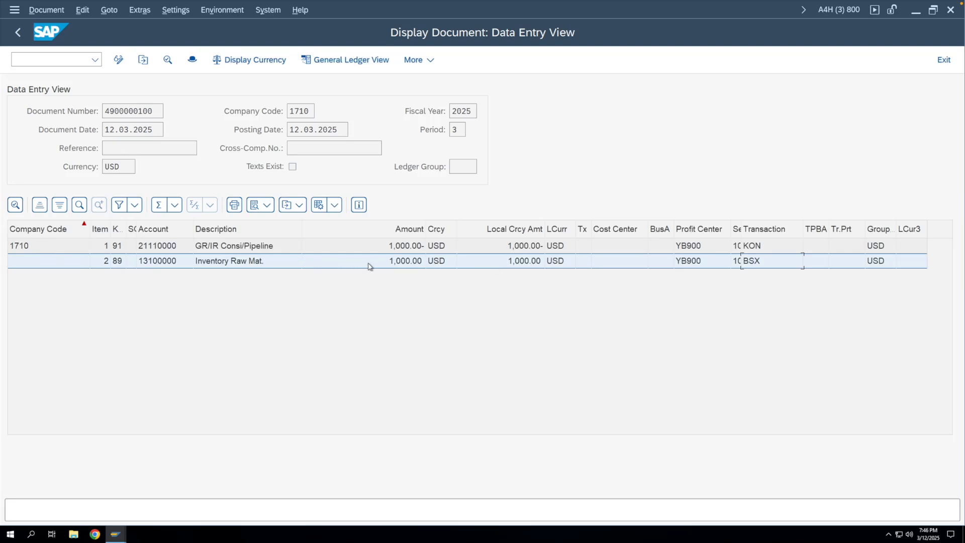
- Run mmbe for SP001 in a new GUI window, examine the own and vendor consignment stock in storage location 1710, and leave
click(15, 11)
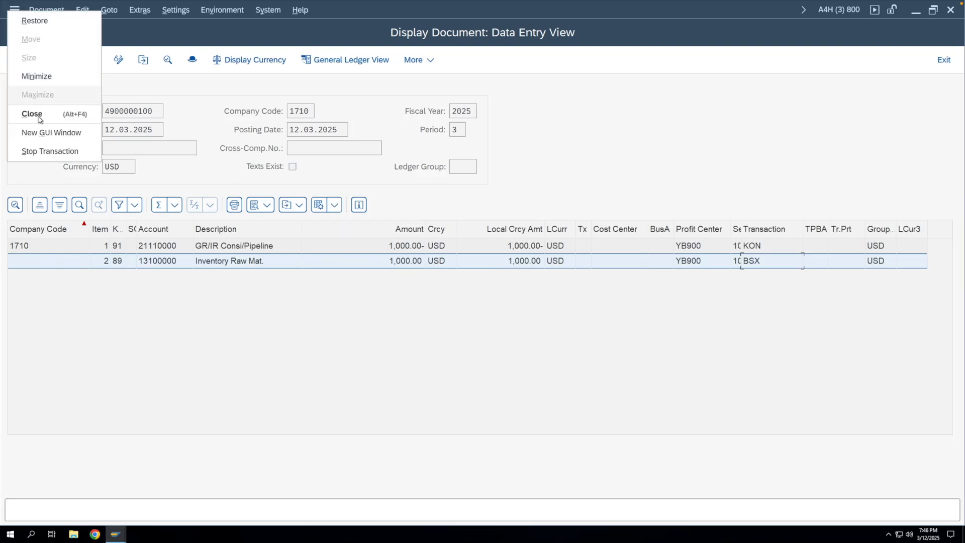
click(43, 131)
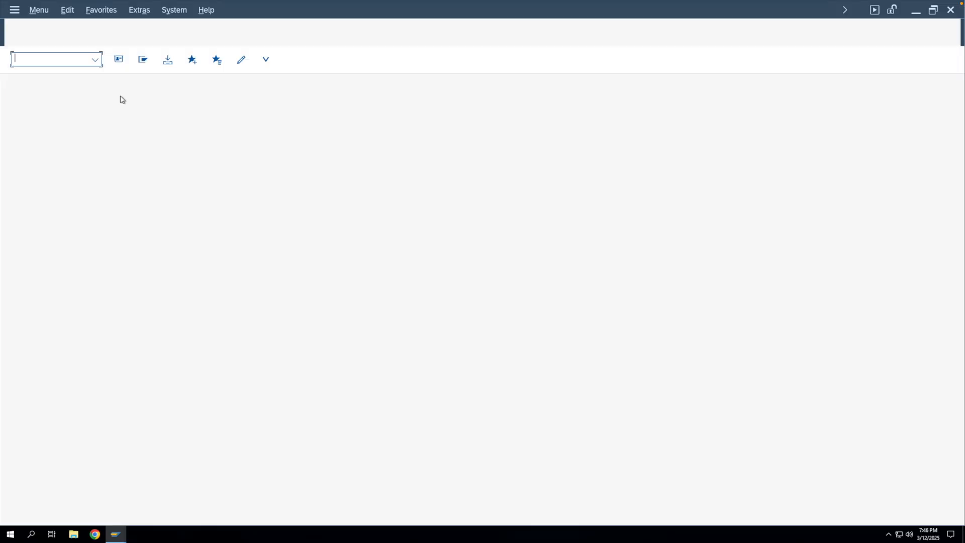
text(mmbe)
key(Return)
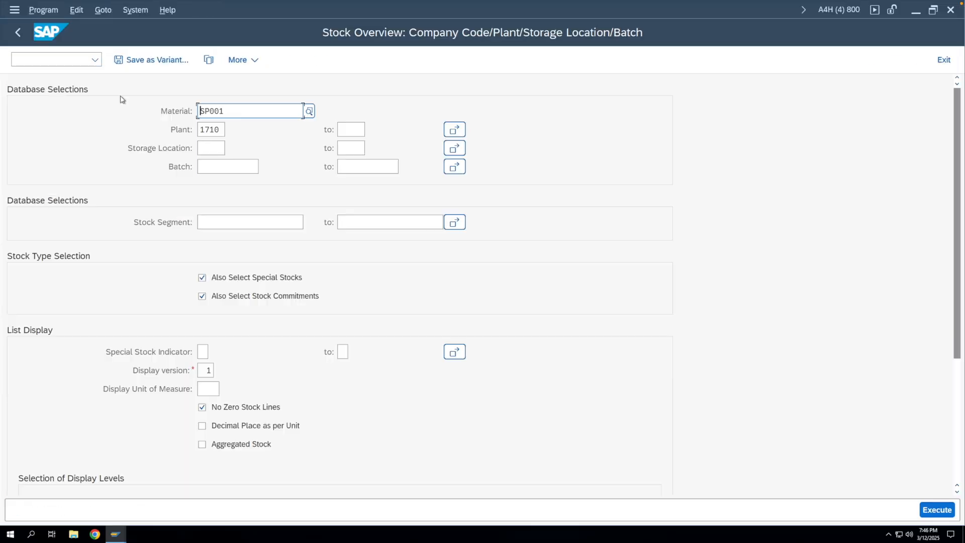
click(929, 515)
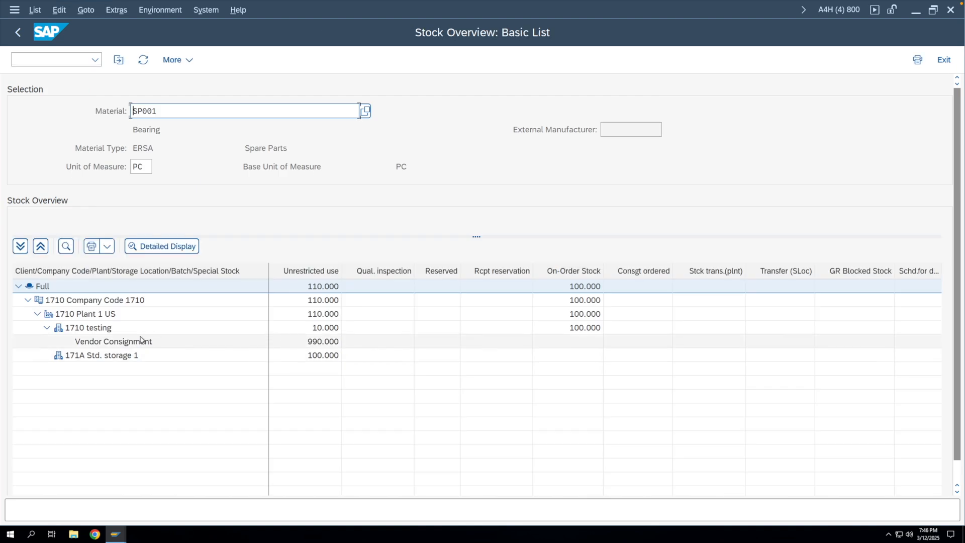
click(317, 346)
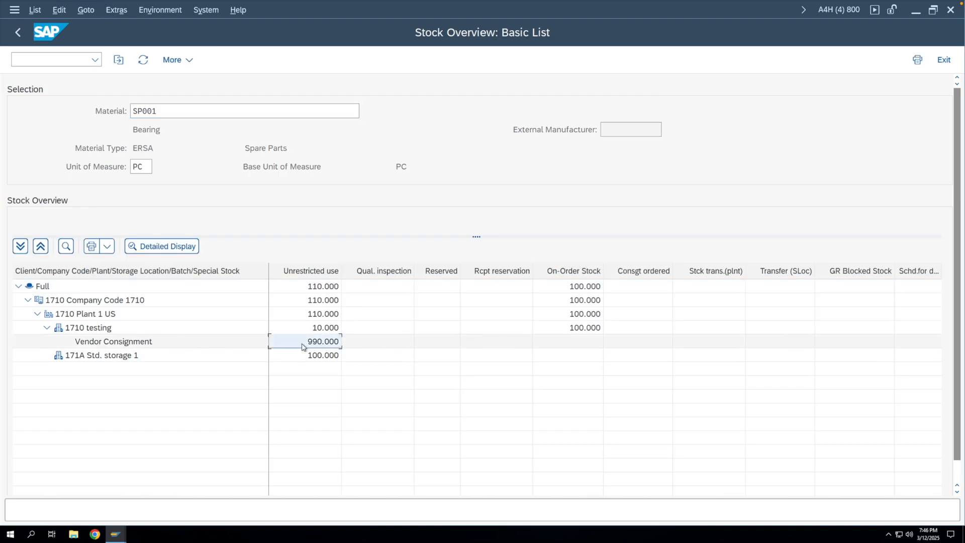
click(325, 329)
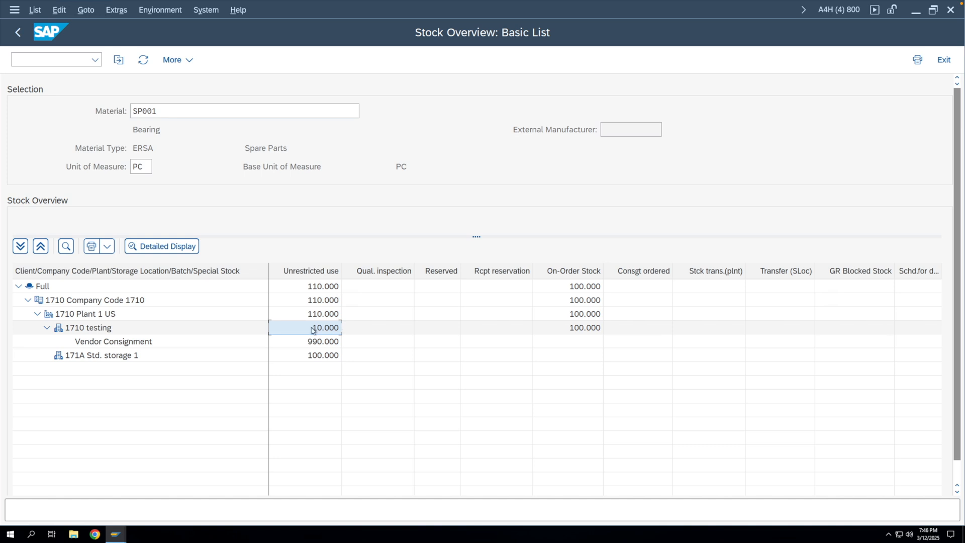
click(18, 34)
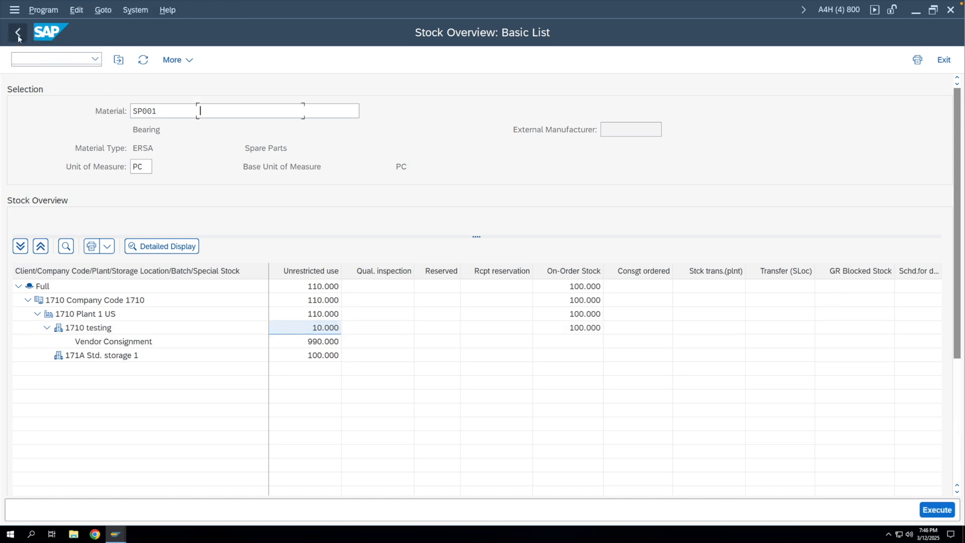
click(18, 34)
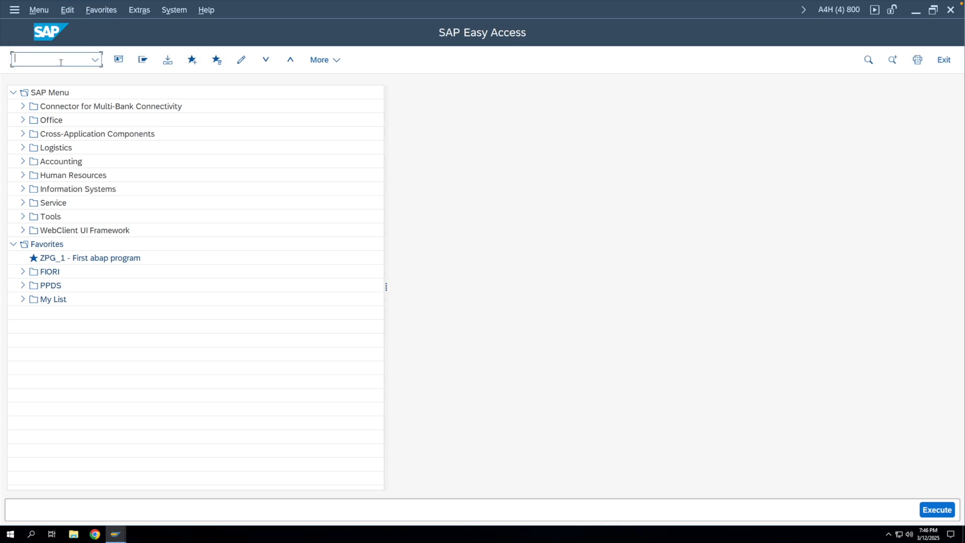
- Open the goods movement transaction and start an A07 Goods Issue with reference R10 Other and movement type 201 K
text(mb03)
key(Return)
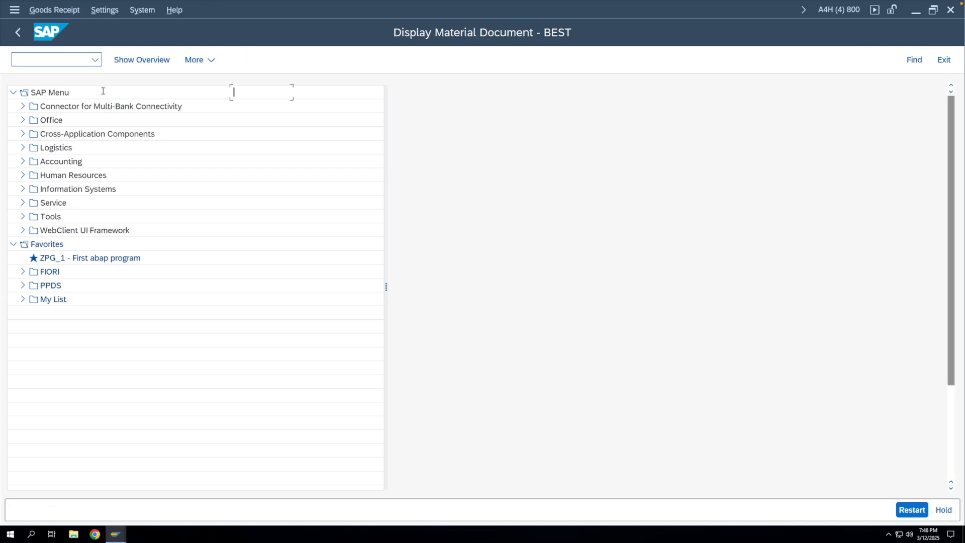
click(106, 93)
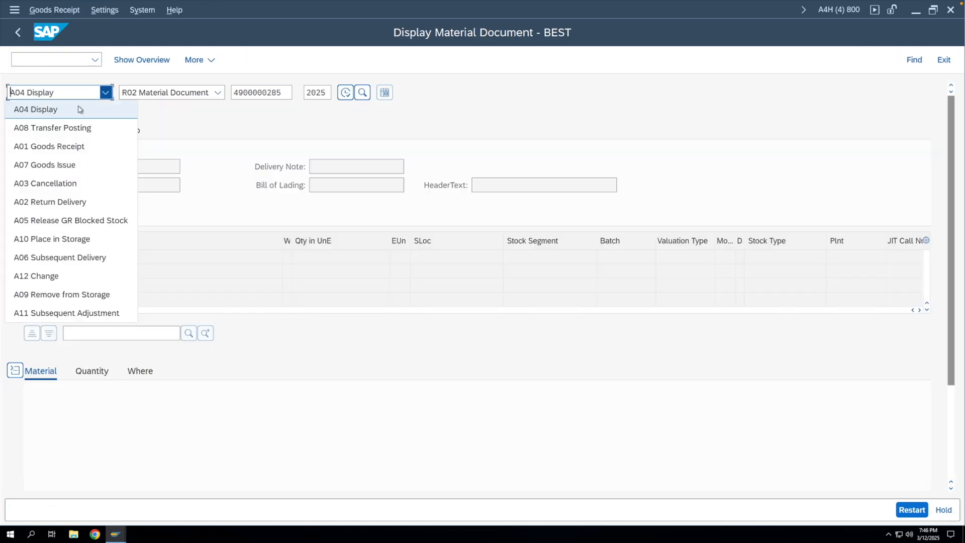
click(71, 166)
double_click(648, 92)
text(201)
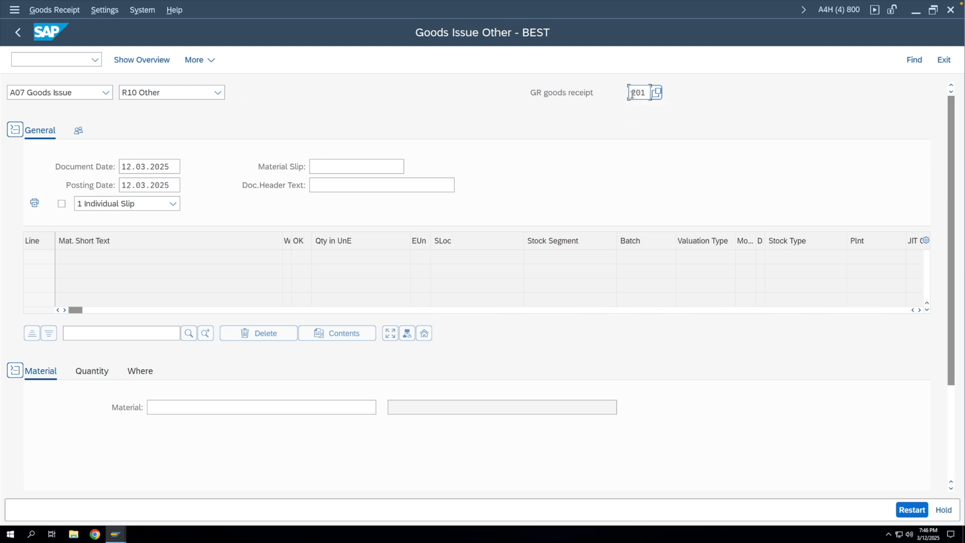
key(Tab)
text(k)
key(Return)
- Enter material SP001 in the goods issue item with a quantity of 10
click(179, 406)
click(176, 424)
click(92, 371)
text(10)
key(Return)
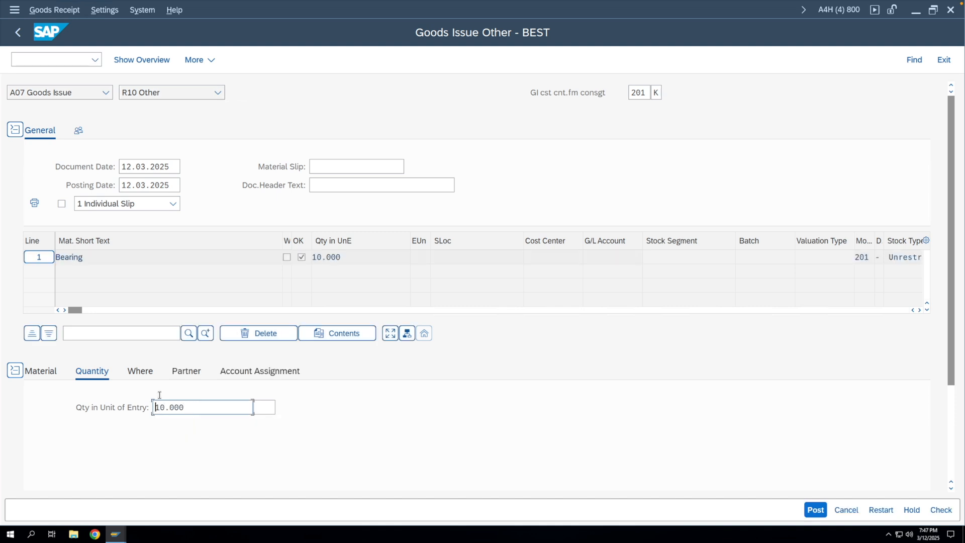
- Set the goods issue item's plant to 1710 and its storage location to 1710
click(141, 373)
click(182, 442)
text(1710)
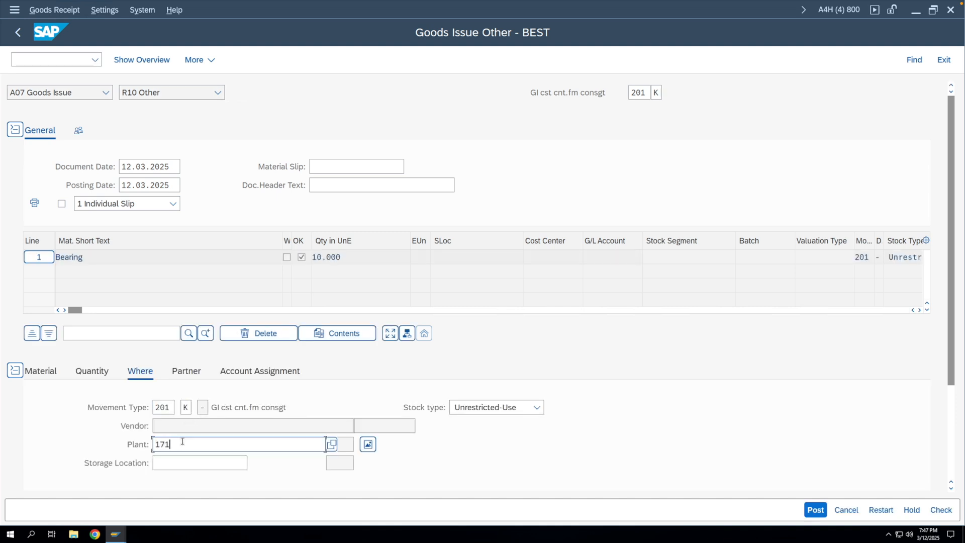
click(182, 461)
text(1710)
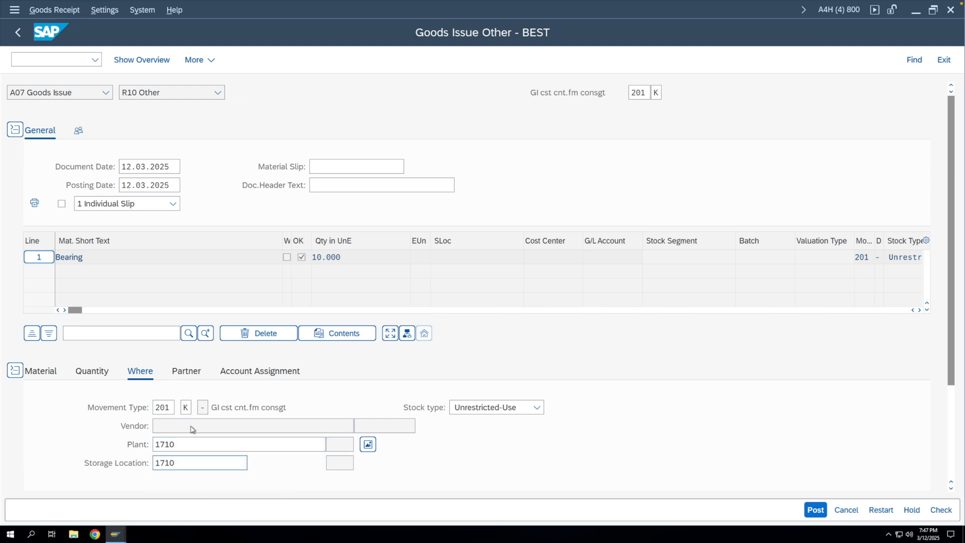
key(Return)
- Copy the vendor number from the goods receipt document's partner data into the goods issue item's Vendor field
click(195, 372)
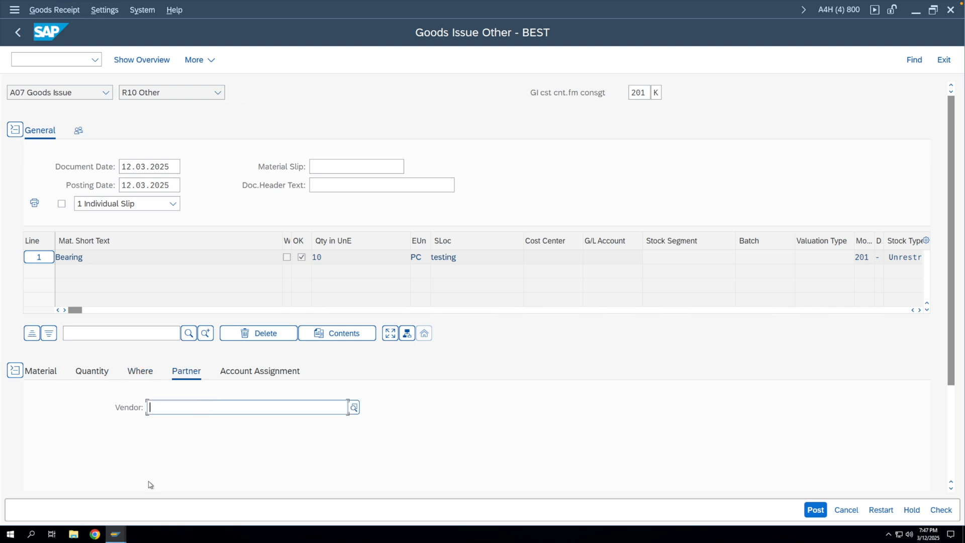
click(119, 534)
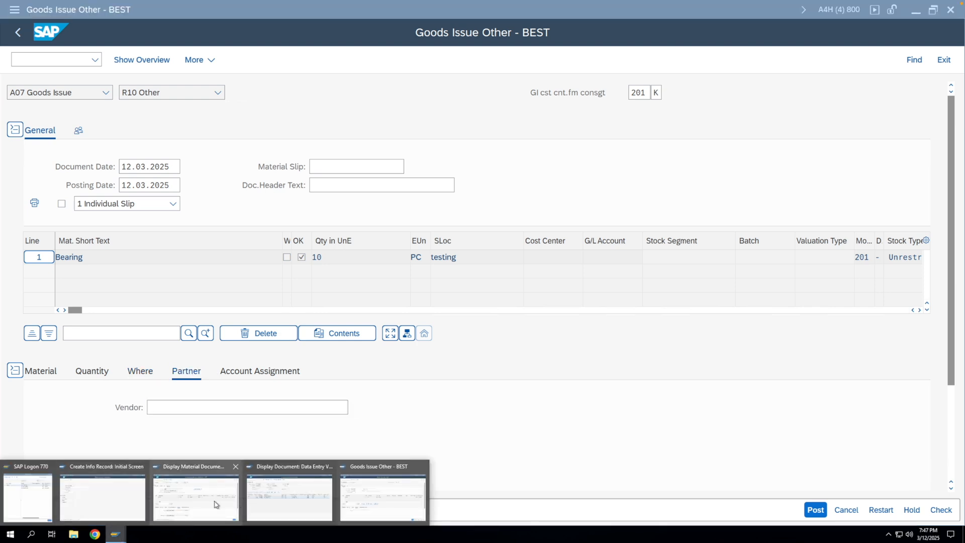
click(197, 505)
drag(392, 409, 347, 410)
key(ctrl+c)
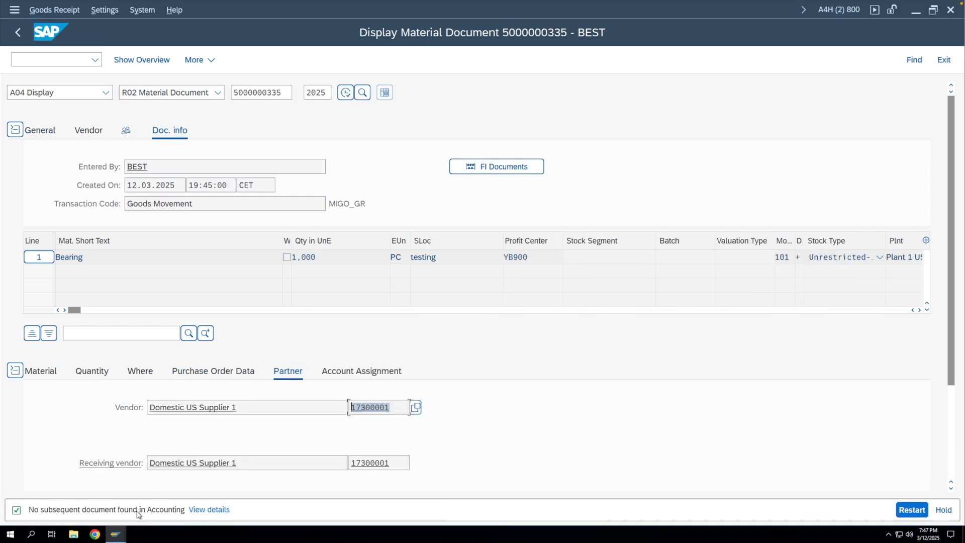
click(116, 534)
click(369, 500)
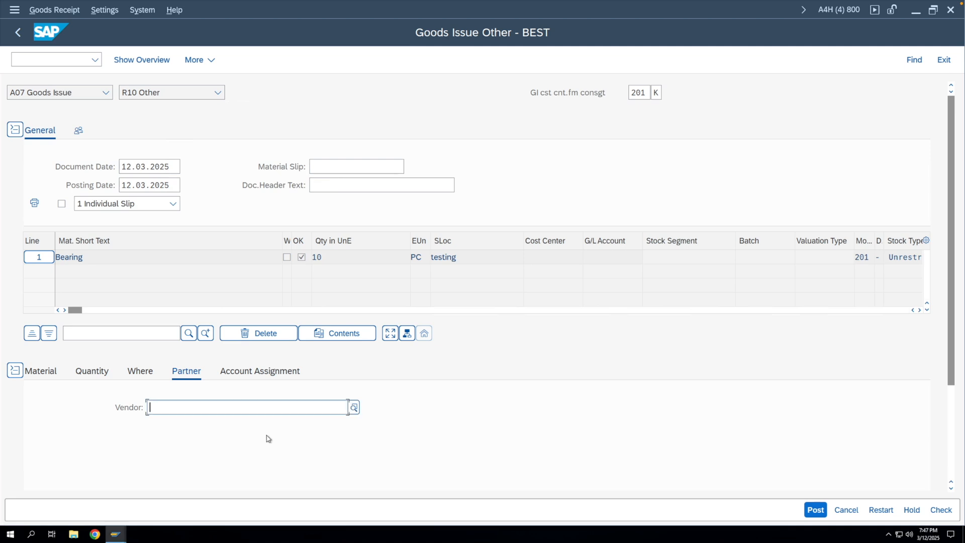
key(ctrl+v)
key(Return)
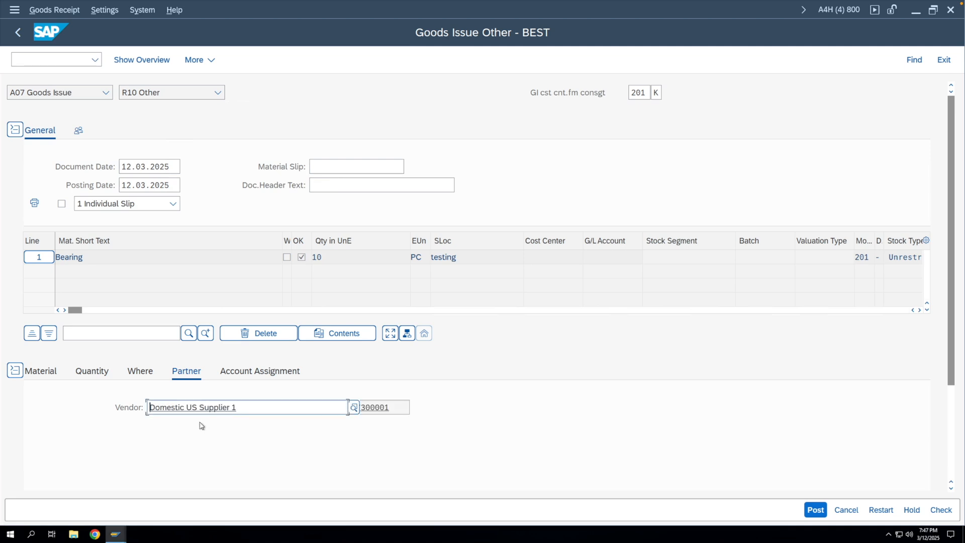
- Assign the goods issue item to cost center 17101101 and post the document
click(254, 374)
click(151, 446)
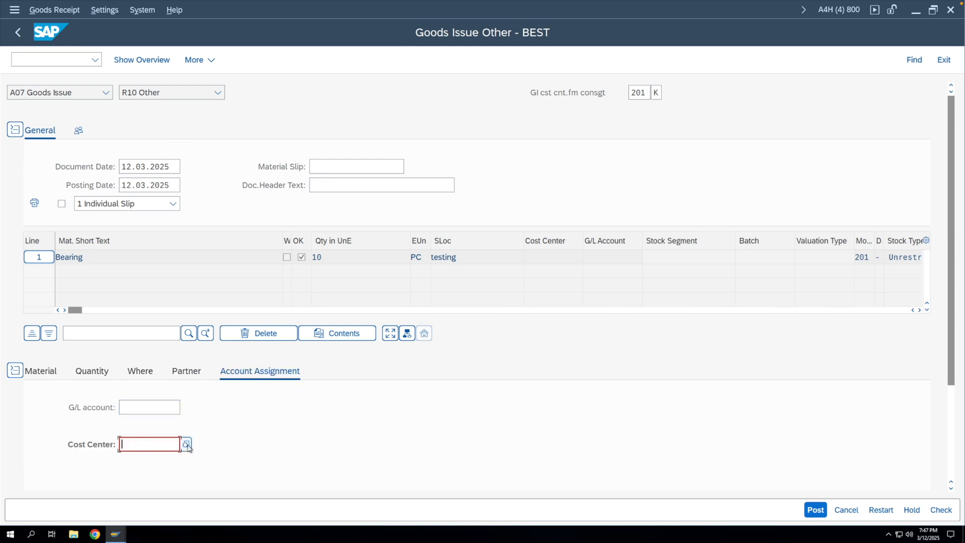
click(141, 371)
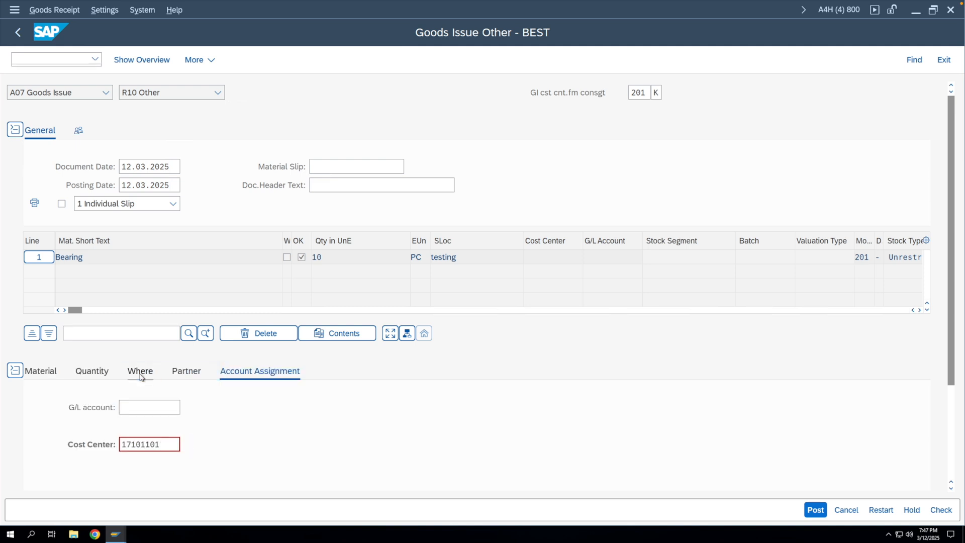
key(Return)
scroll(315, 410, down, 3)
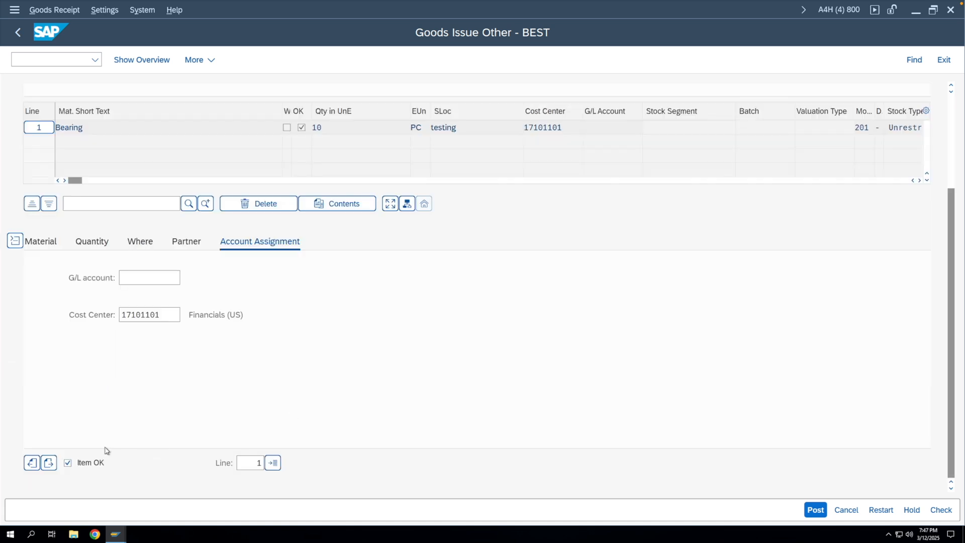
click(815, 509)
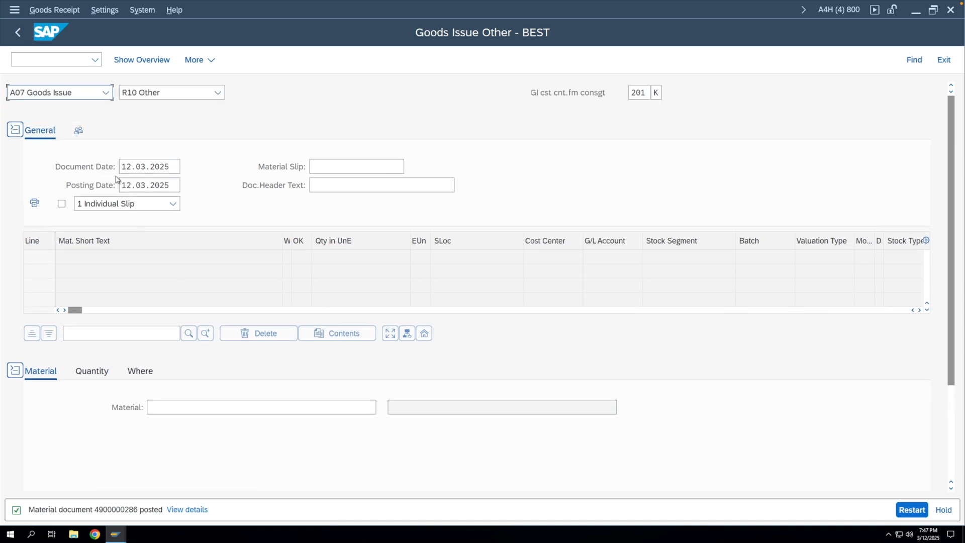
- Open the posted goods issue's accounting document, examine the GR/IR and consumption lines with their transaction keys, and return to the start screen
click(75, 97)
click(65, 128)
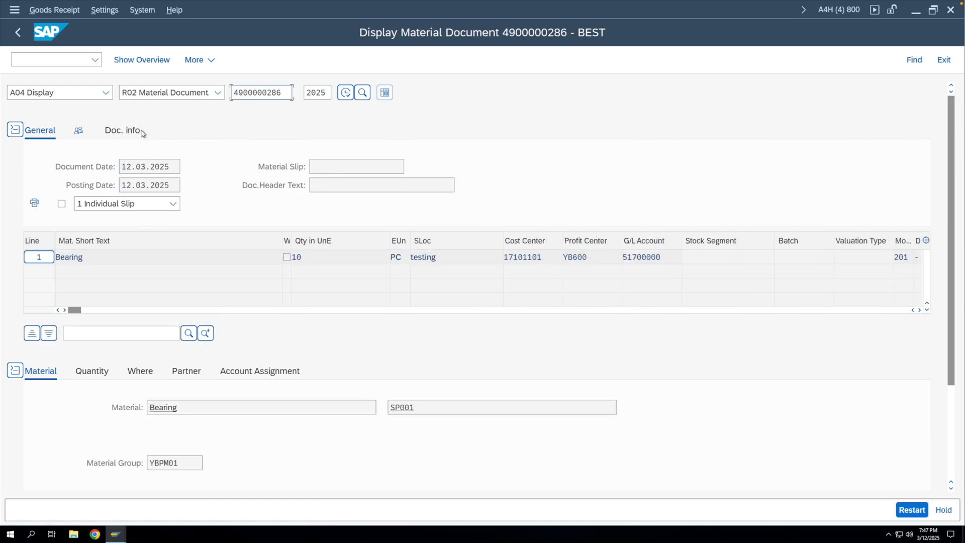
click(141, 131)
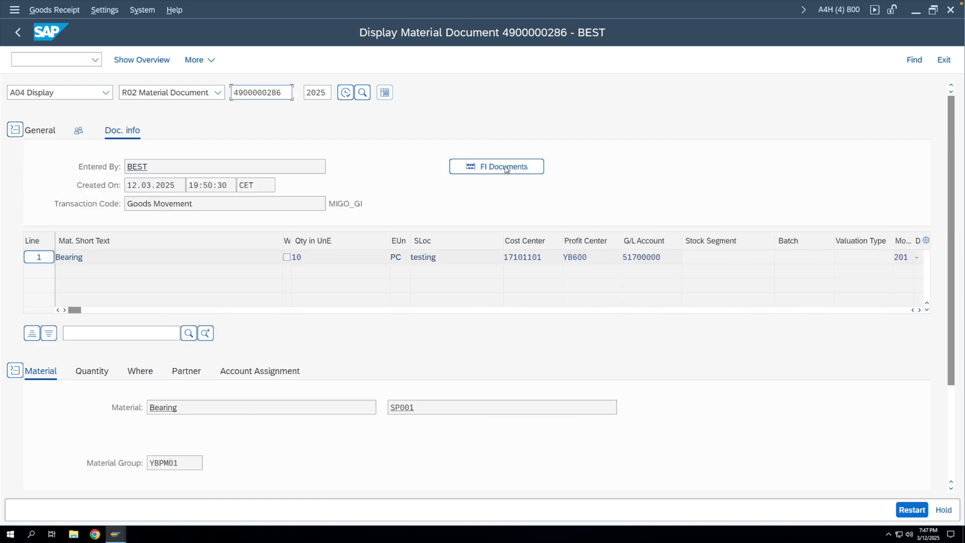
click(110, 165)
double_click(110, 166)
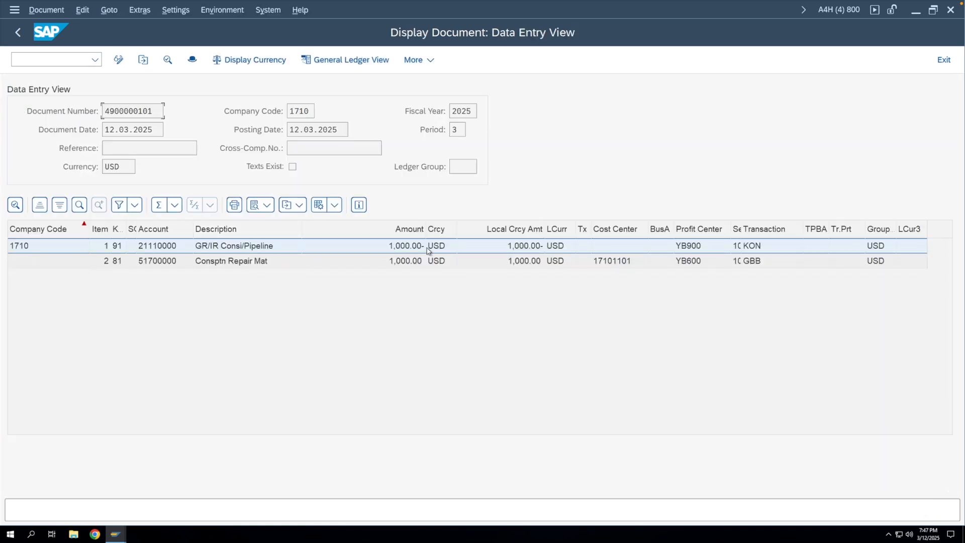
click(388, 262)
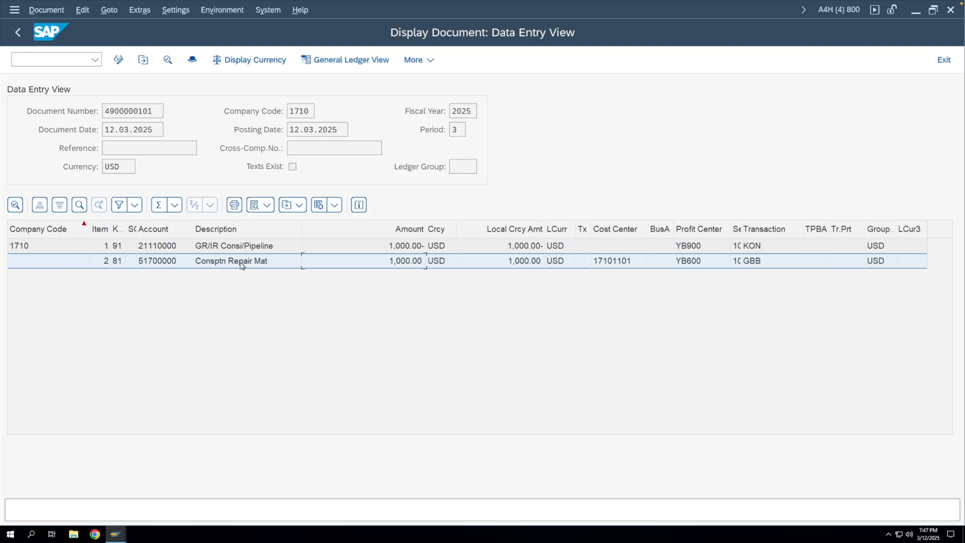
click(761, 262)
click(245, 249)
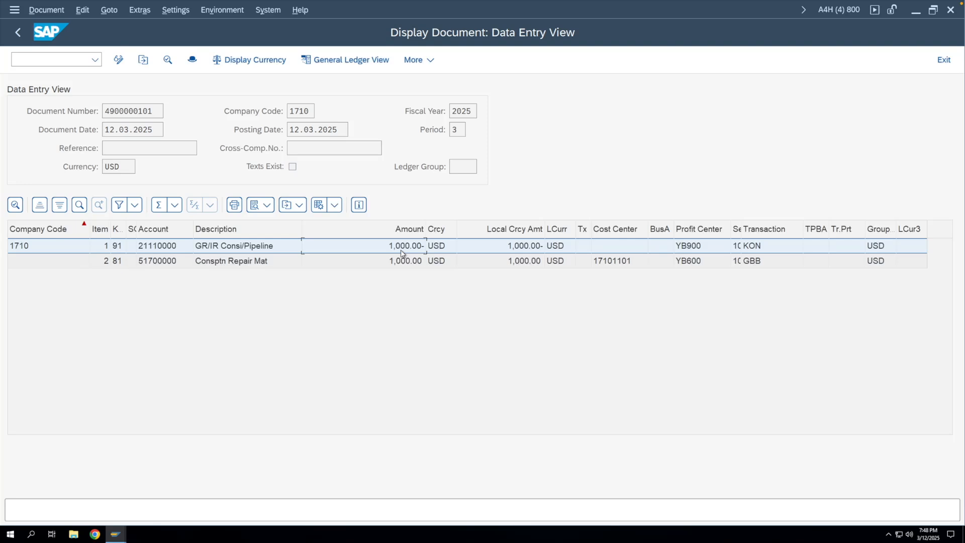
click(22, 39)
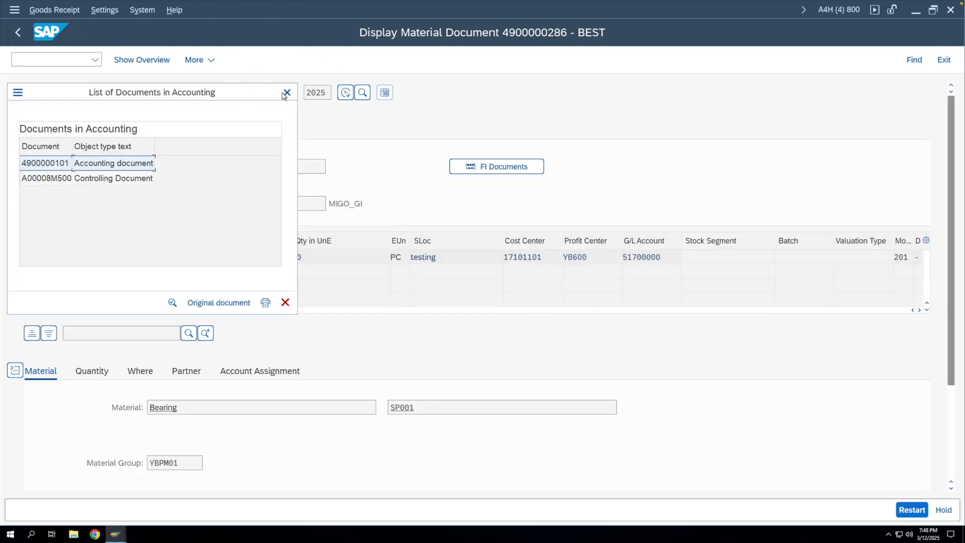
click(287, 92)
click(17, 32)
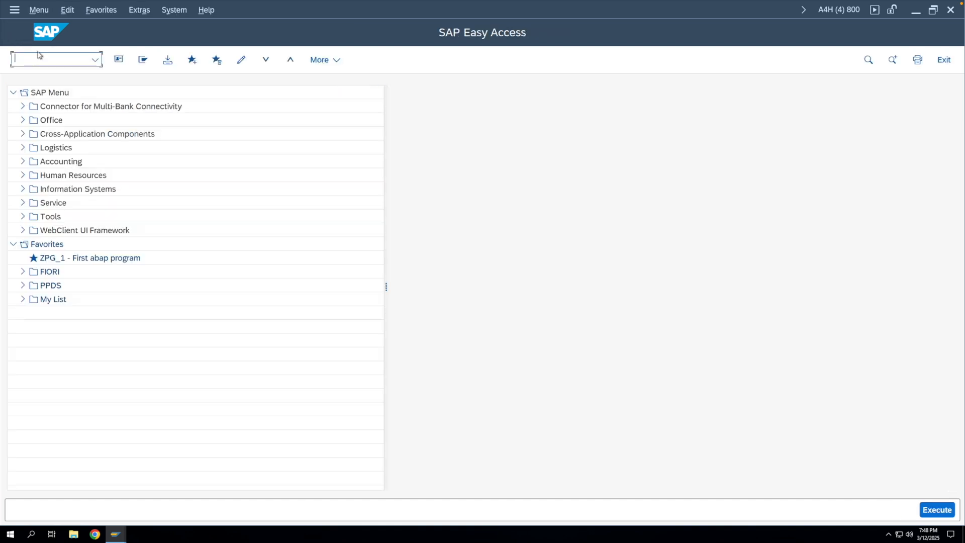
- Run mrko and copy the vendor number from the goods receipt document into the Supplier selection
text(mrko)
key(Return)
click(221, 131)
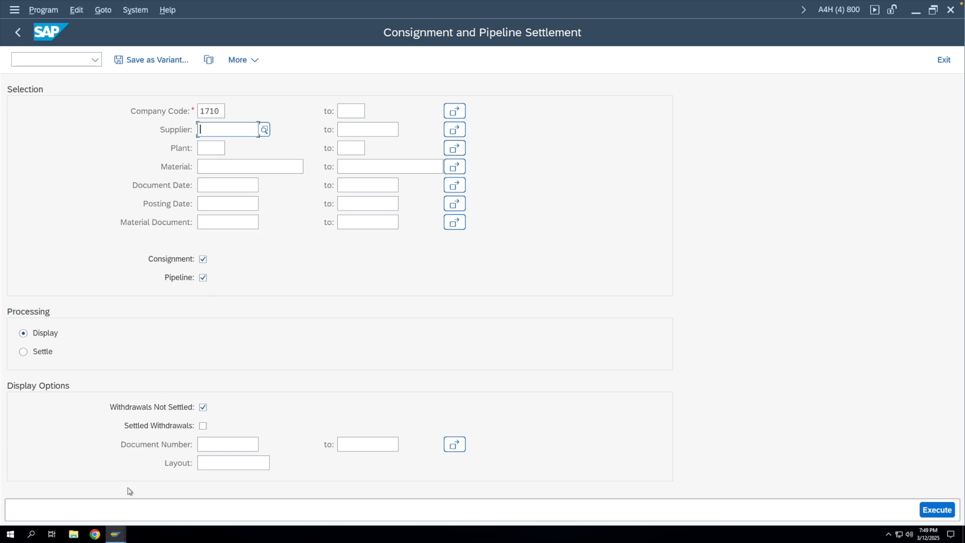
mouse_move(114, 536)
click(215, 500)
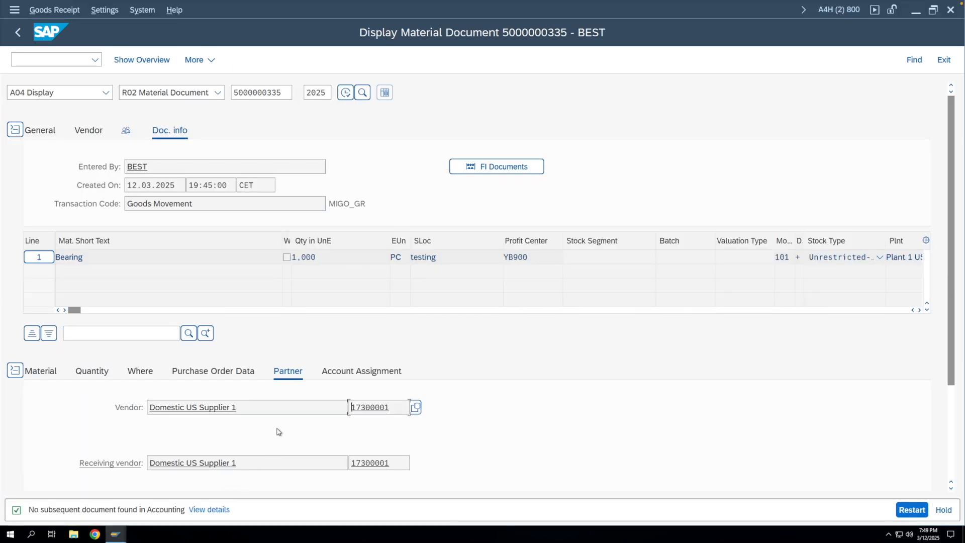
drag(405, 408, 334, 409)
key(ctrl+c)
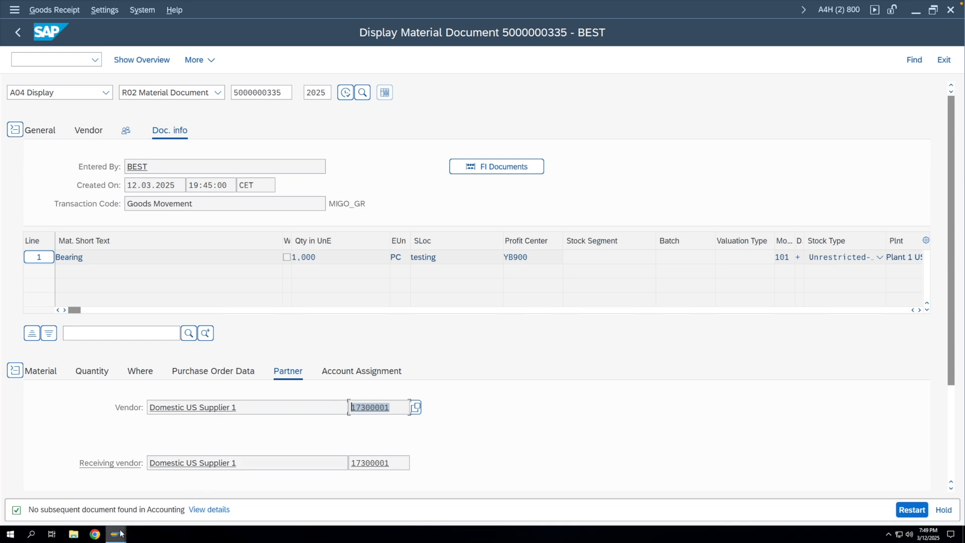
mouse_move(121, 533)
click(389, 500)
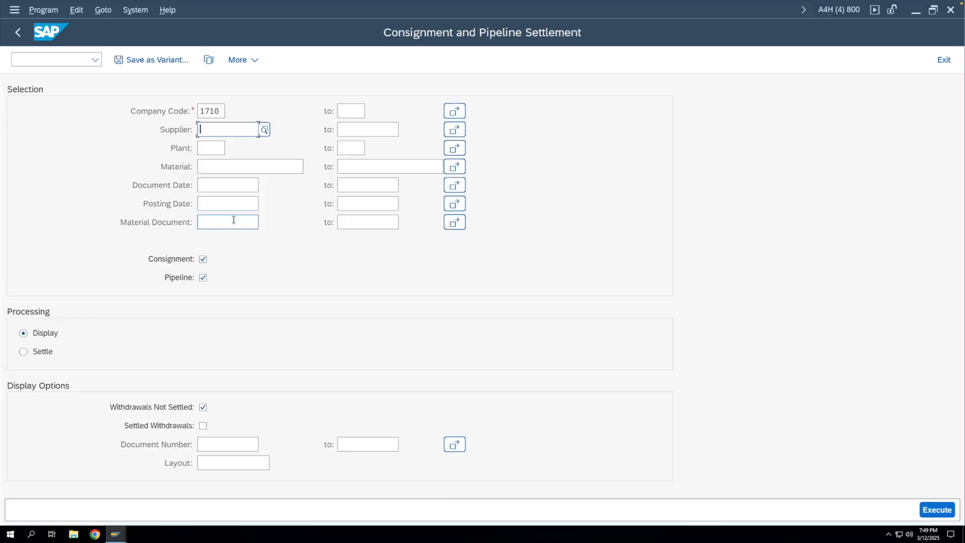
key(ctrl+v)
- Exclude pipeline withdrawals, list the supplier's unsettled consignment withdrawals in Display mode, and examine their amounts
click(204, 279)
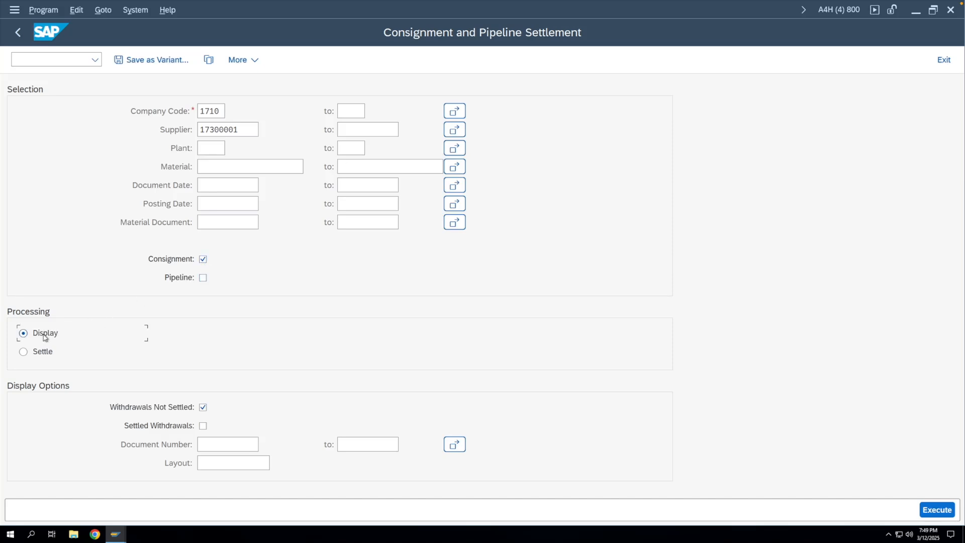
click(933, 510)
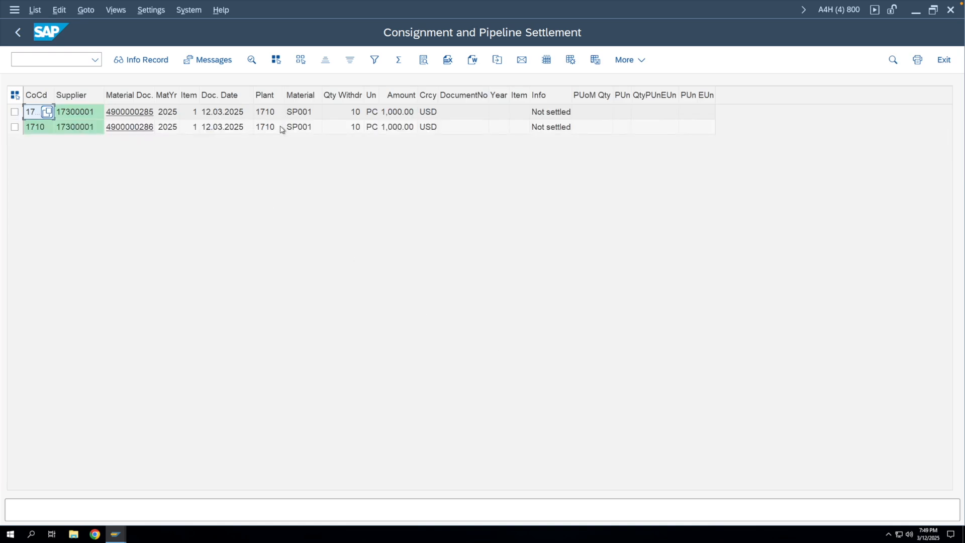
click(399, 116)
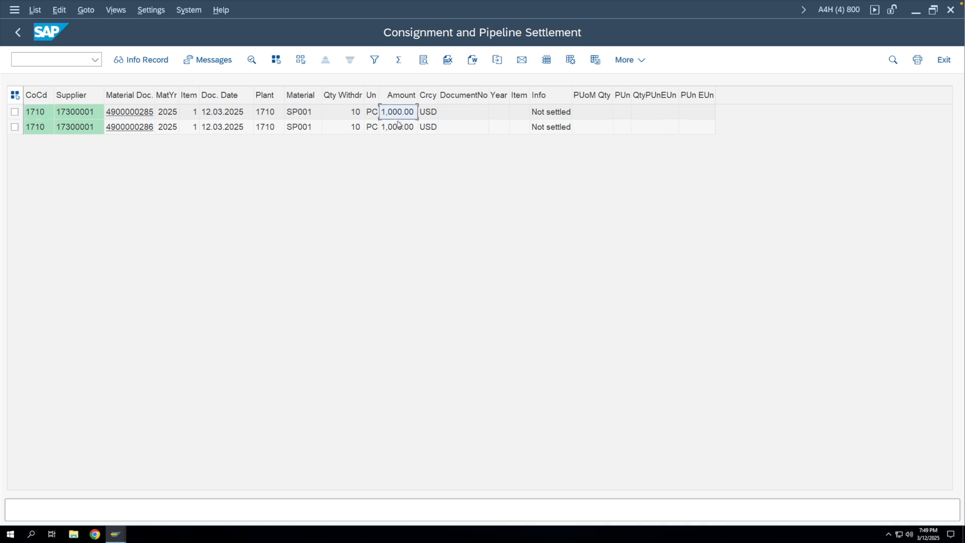
- Open the first withdrawal's material document, examine its movement type and description, and return to the settlement list
click(137, 115)
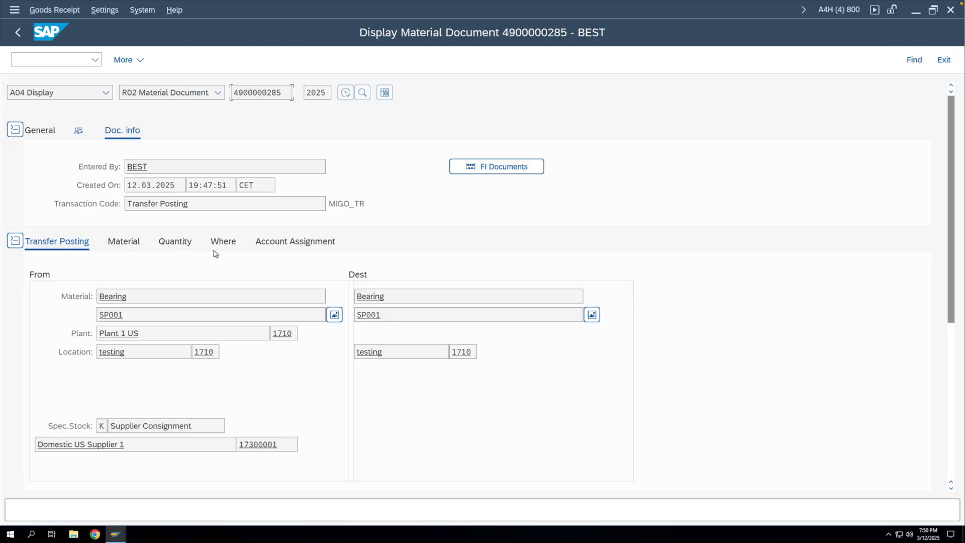
click(224, 243)
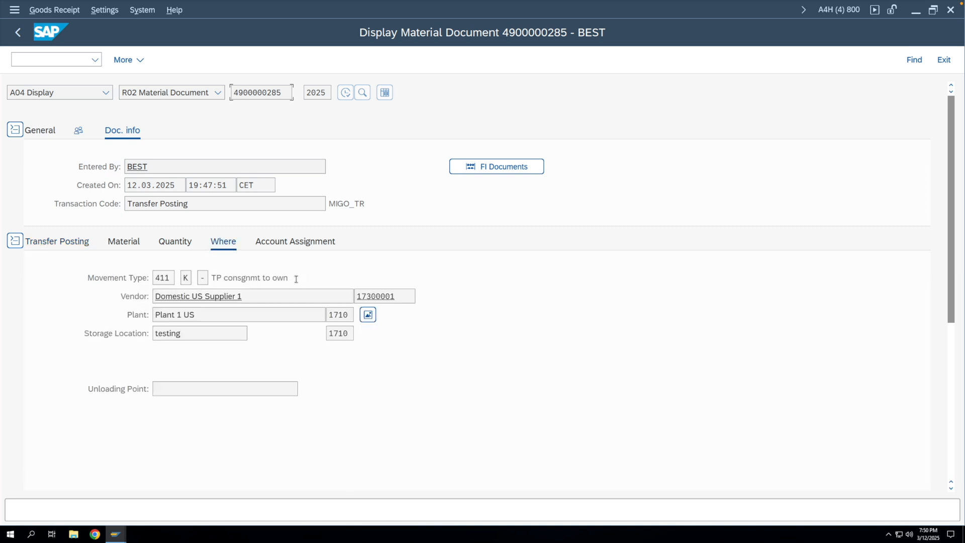
drag(294, 278, 202, 278)
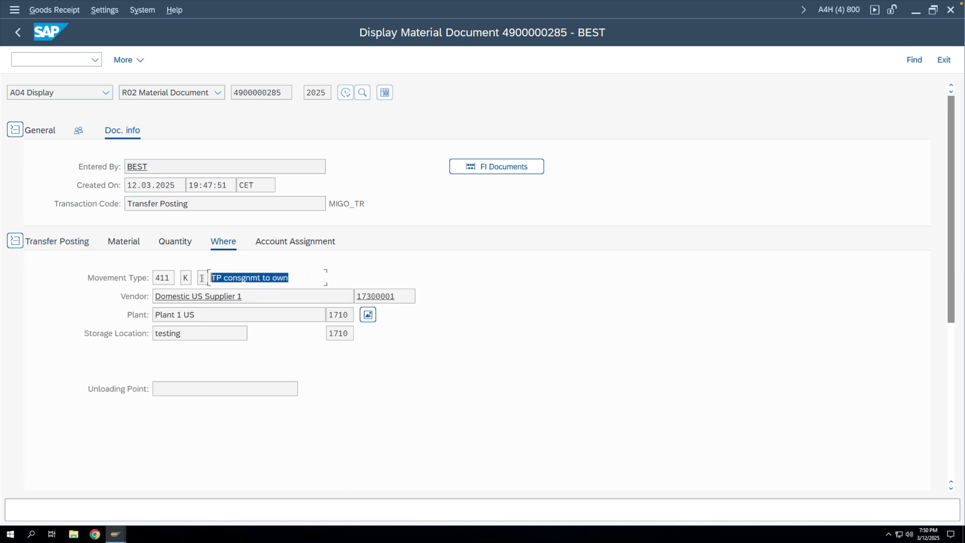
click(18, 32)
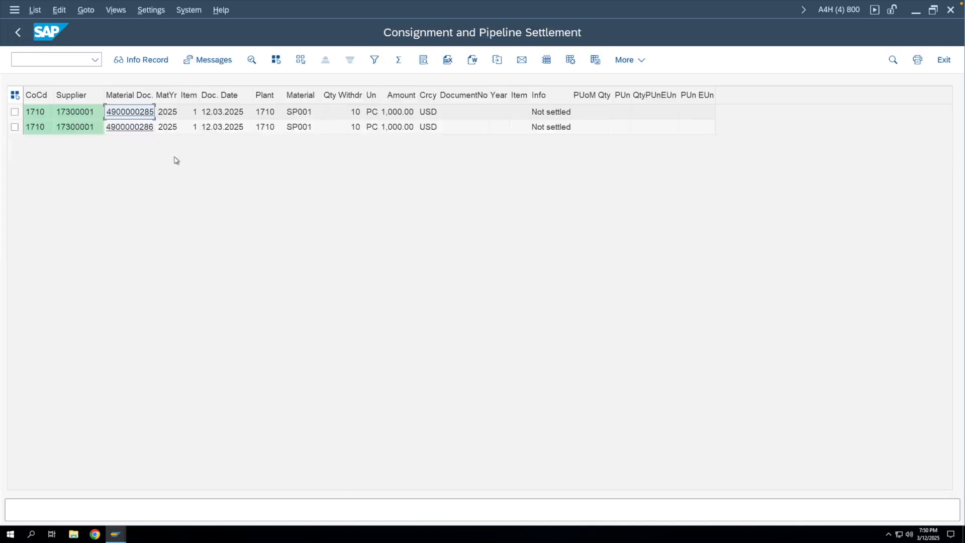
- Open the second withdrawal's material document, check its movement type and description, and go back to the settlement list
click(123, 127)
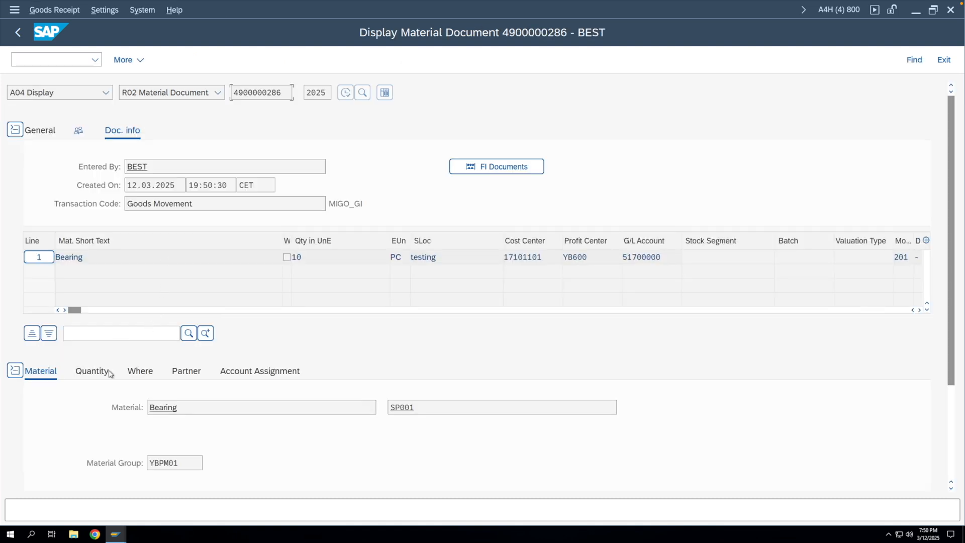
click(136, 374)
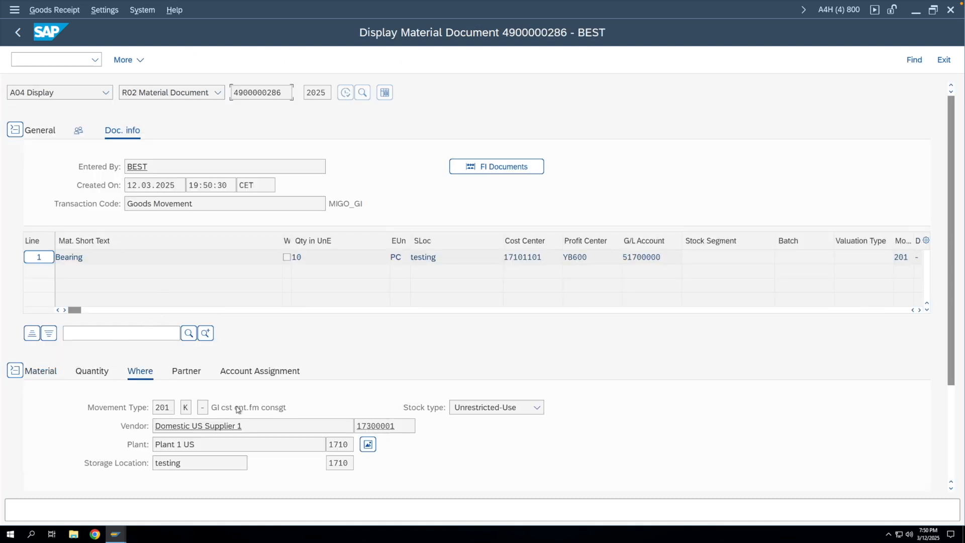
drag(287, 408, 207, 408)
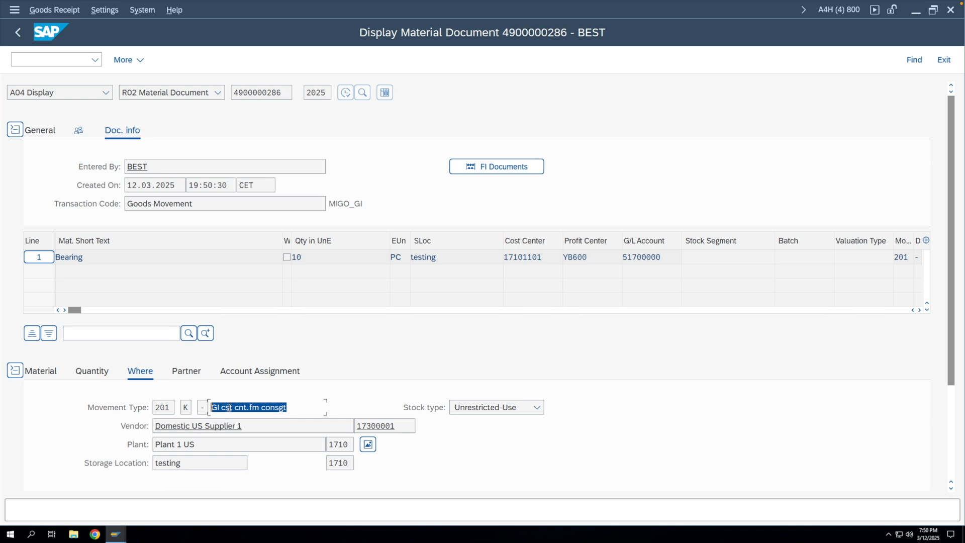
click(17, 32)
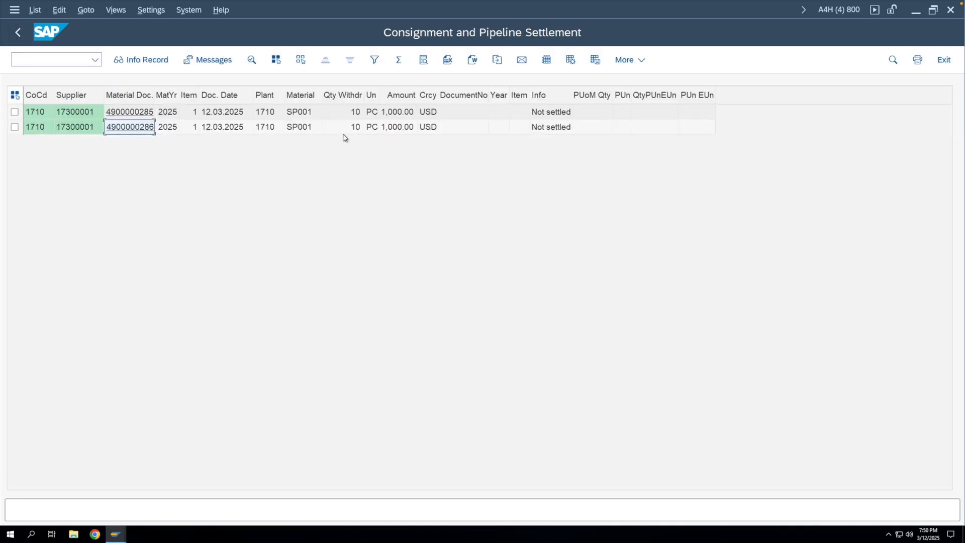